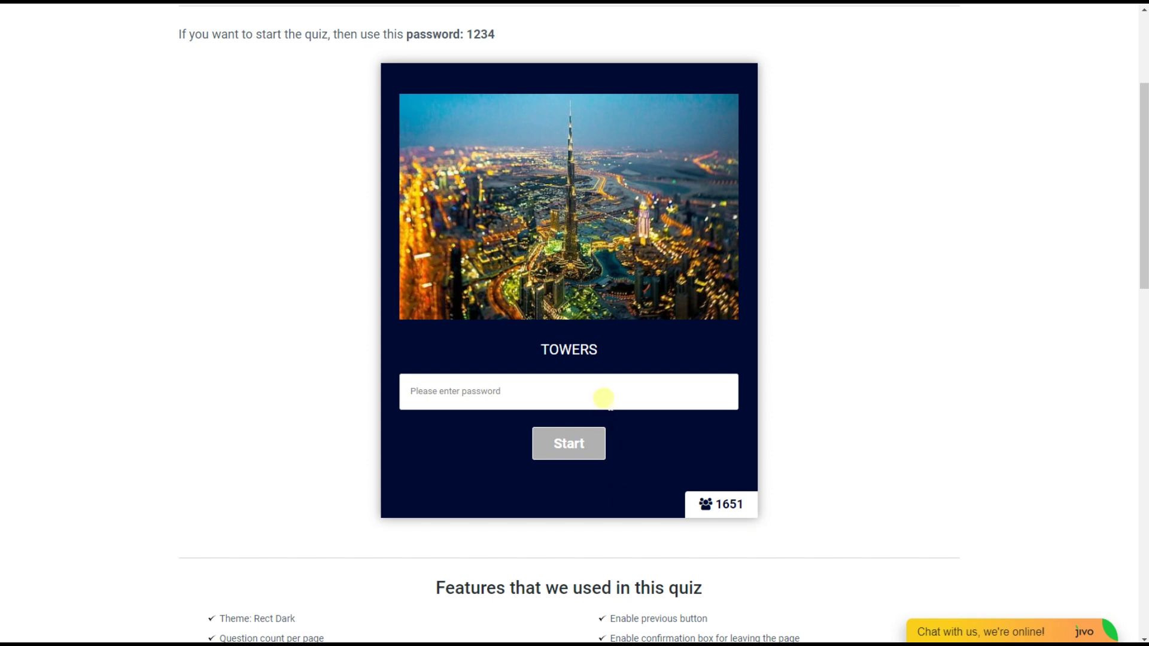
Unlock the Towers demo quiz by entering its password, and start it
left_click(603, 396)
type("1")
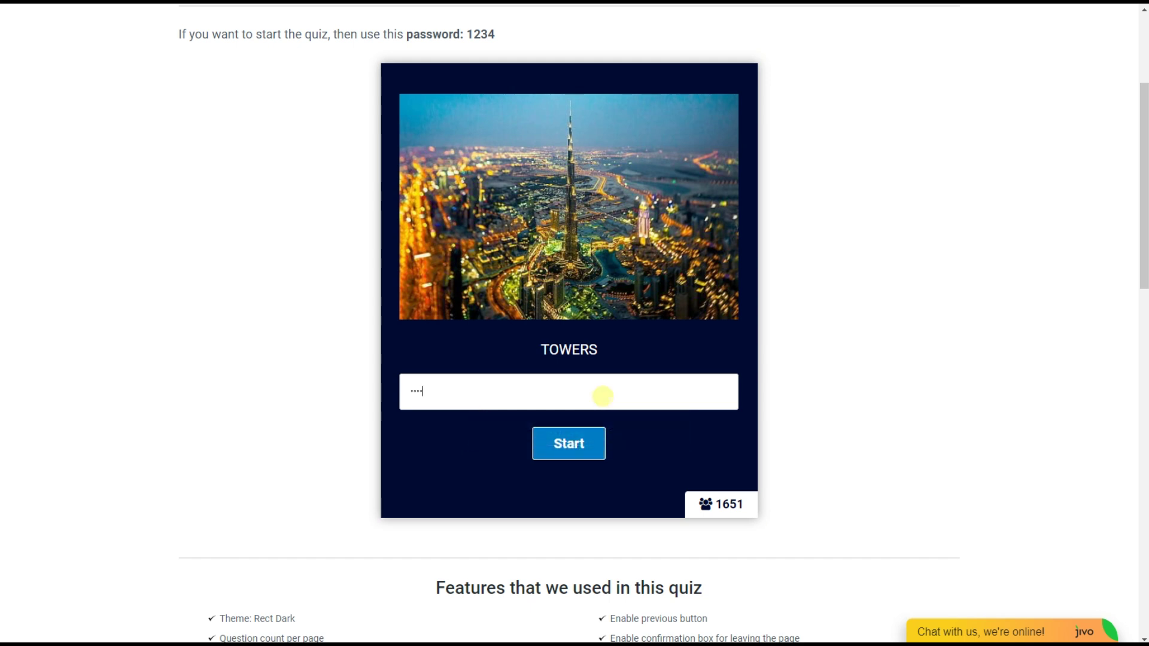
type("234")
left_click(585, 441)
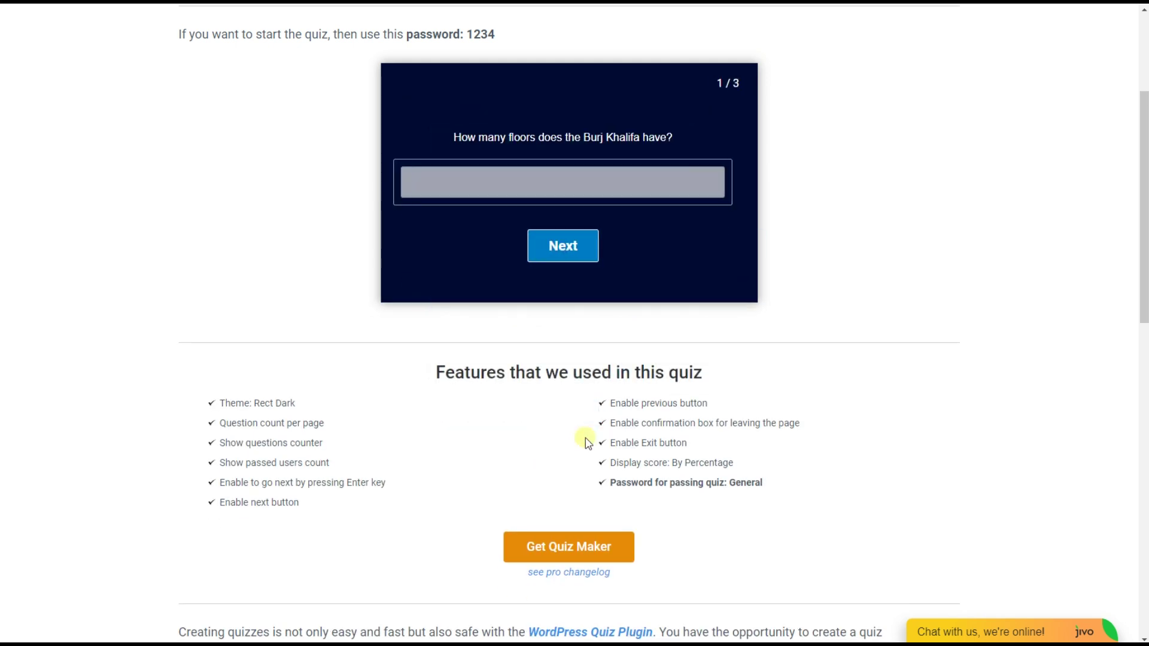
Answer the three questions, picking the Leaning Tower of Pisa, and view the 33.33% result
left_click(559, 246)
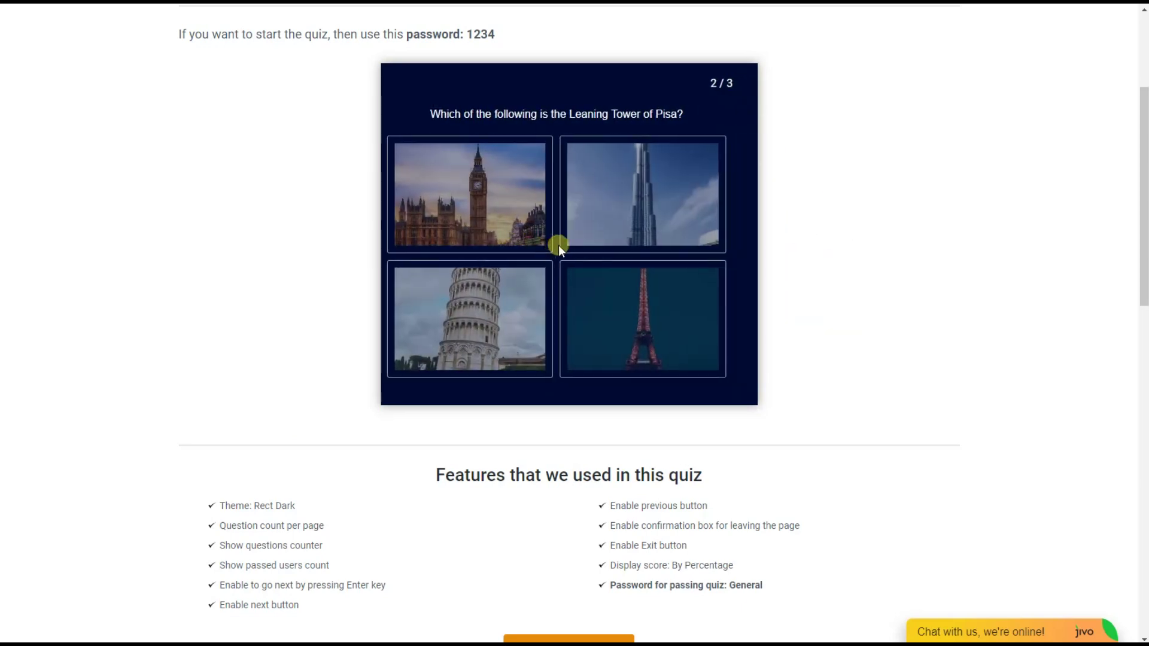
left_click(530, 291)
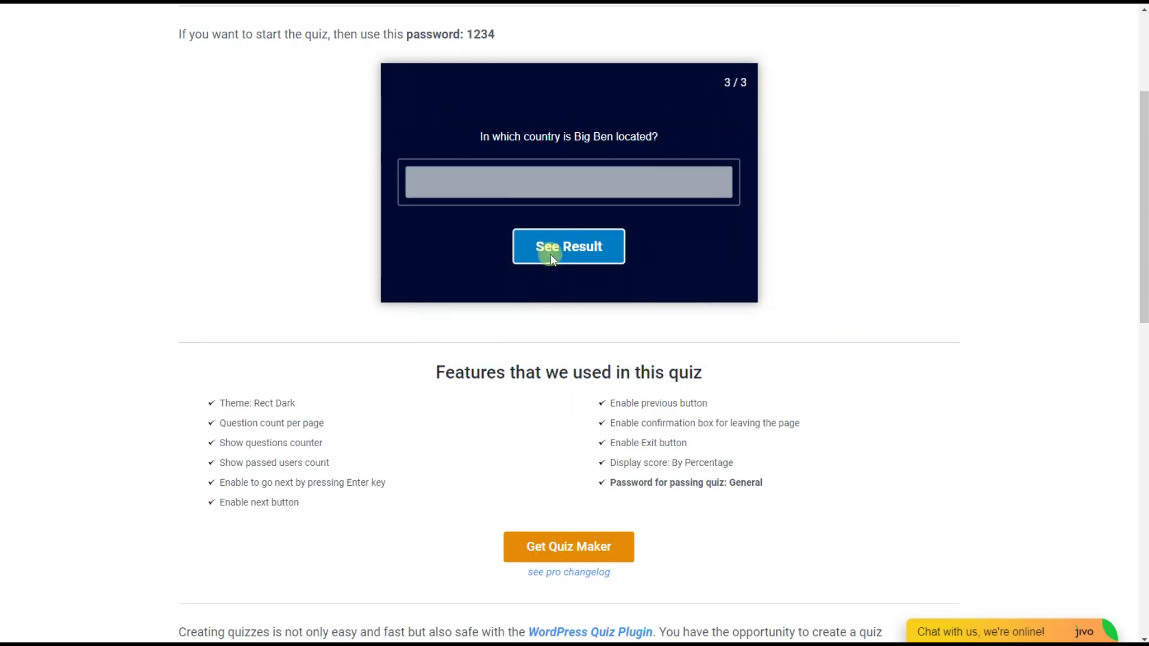
left_click(550, 253)
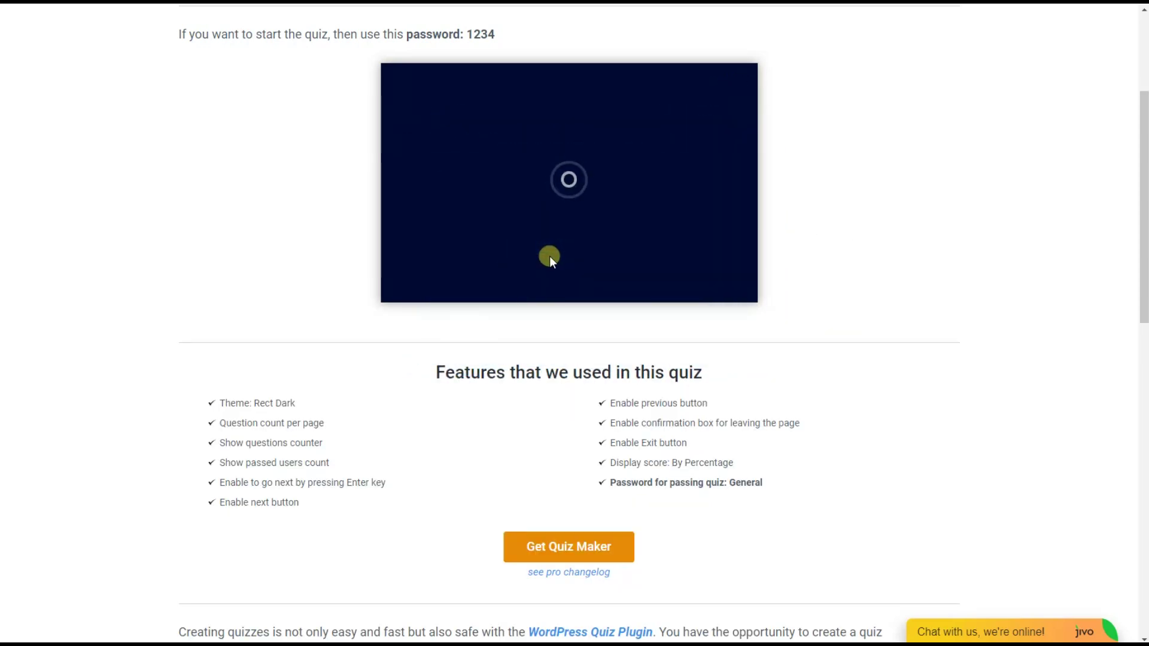
scroll(590, 403, "down", 3)
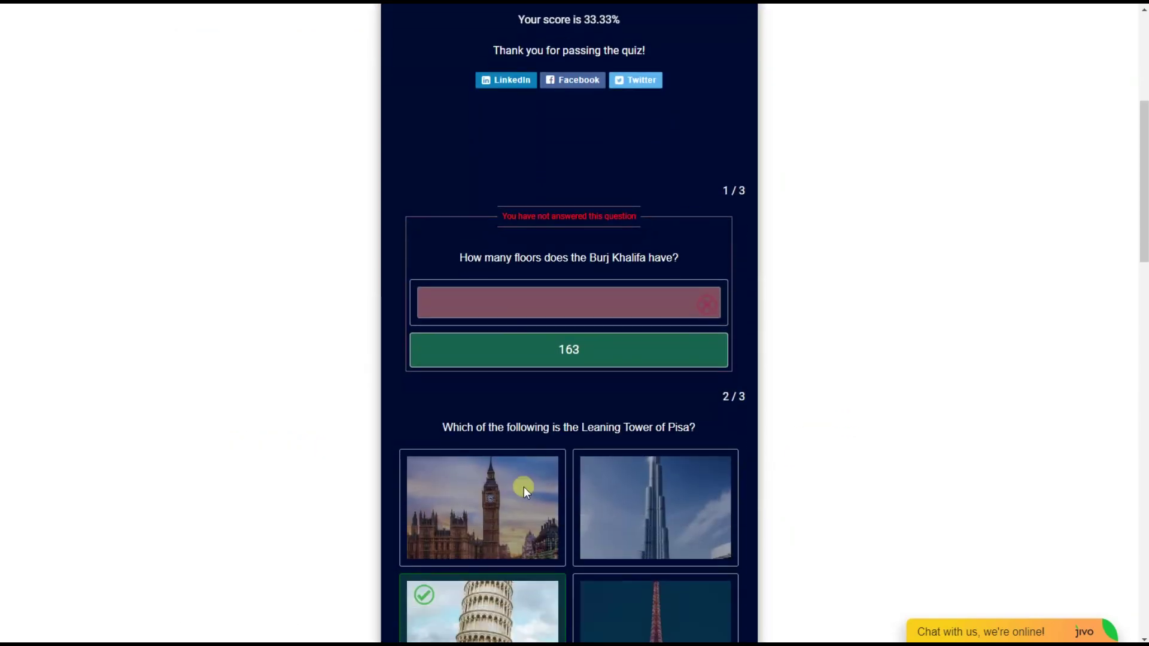
scroll(508, 429, "down", 4)
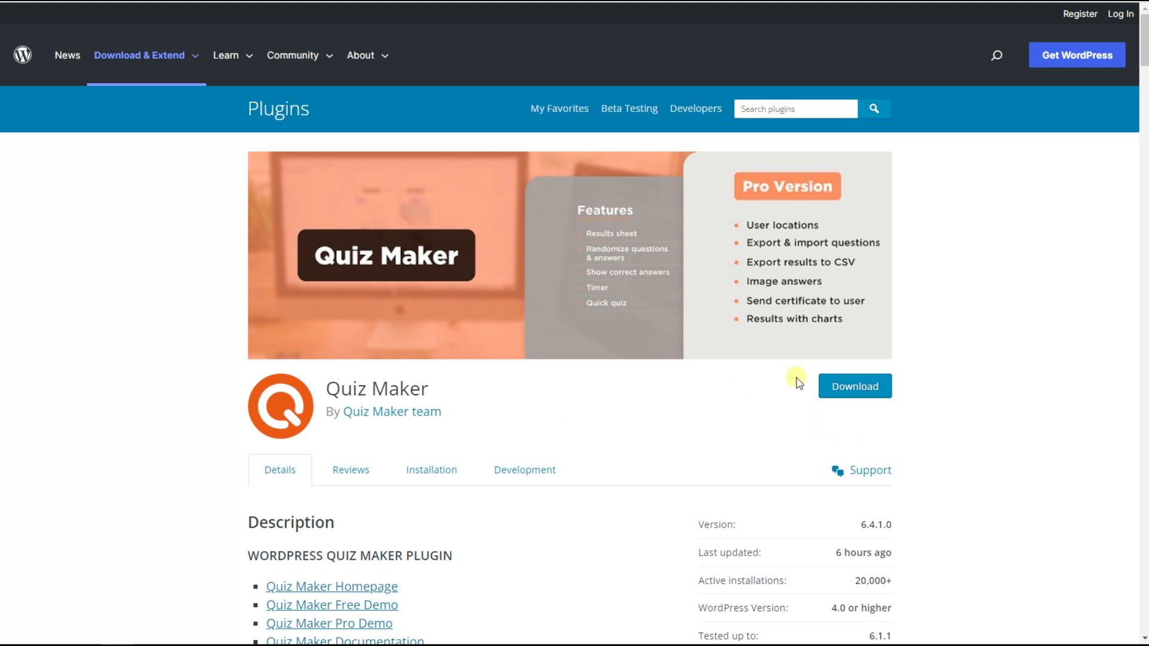
Download the Quiz Maker plugin from its WordPress.org directory page
left_click(892, 386)
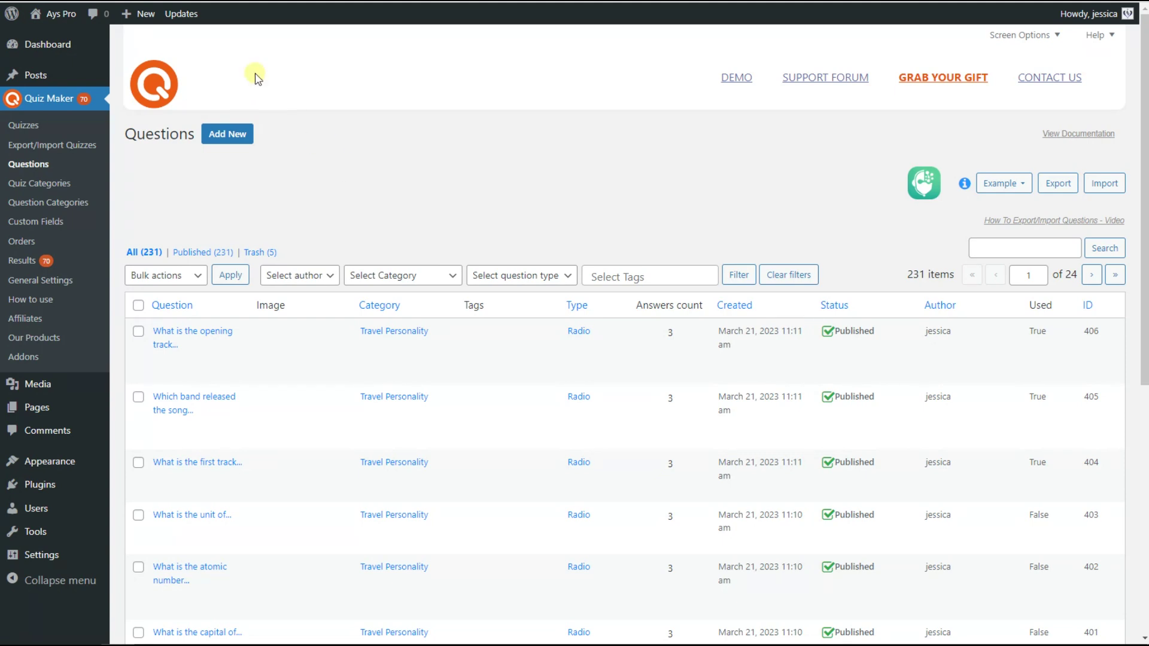
Edit Password Protected Quiz and enable Password for passing quiz under Limitation Users
left_click(24, 126)
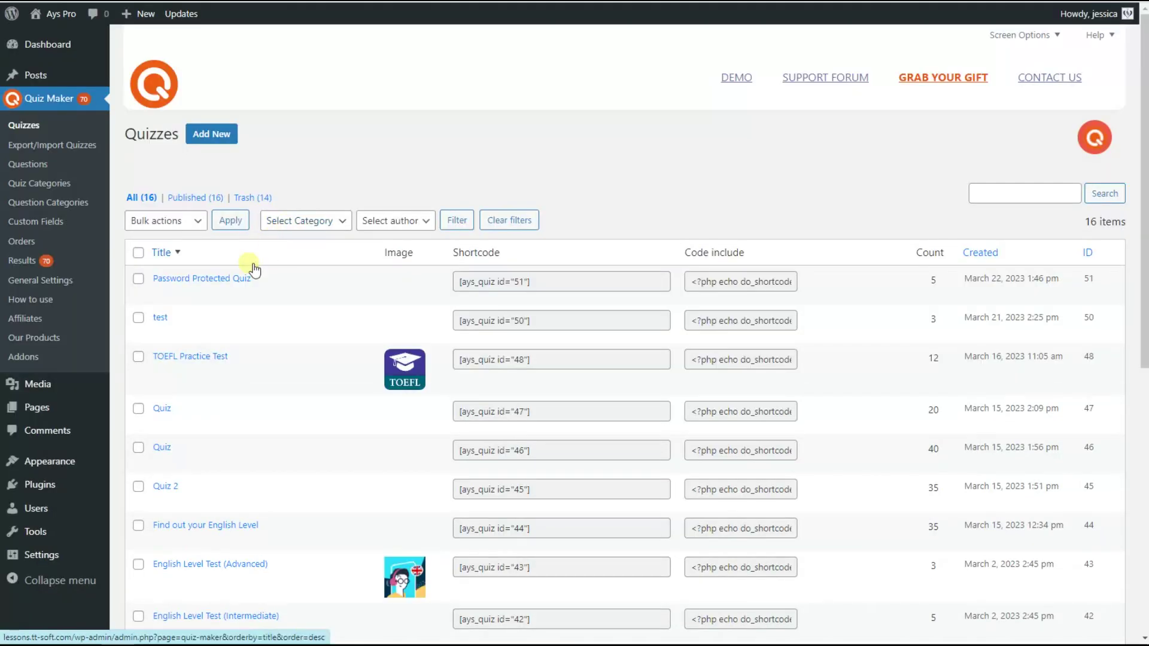
left_click(239, 279)
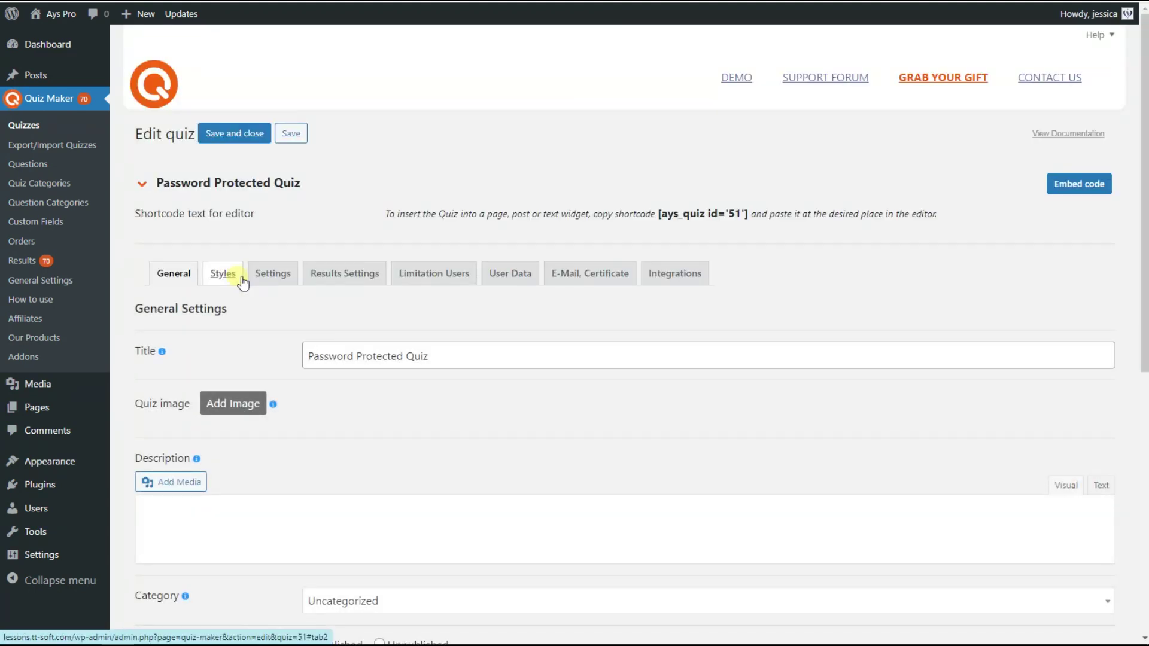
left_click_drag(1147, 75, 1146, 356)
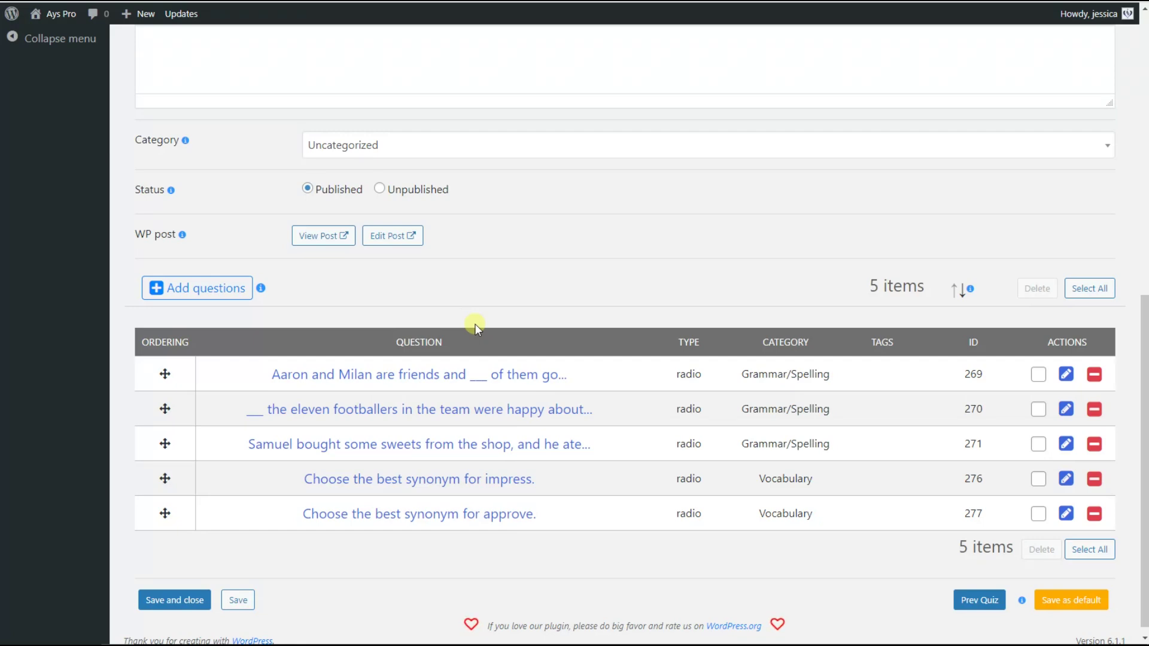
scroll(475, 324, "up", 7)
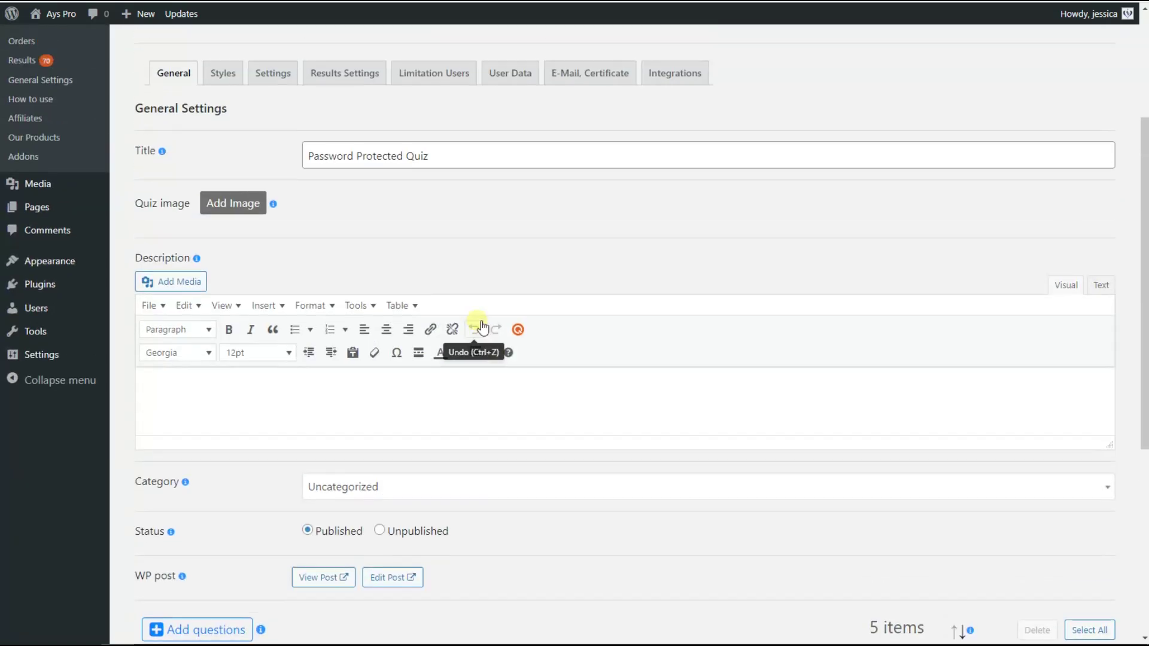
left_click(452, 147)
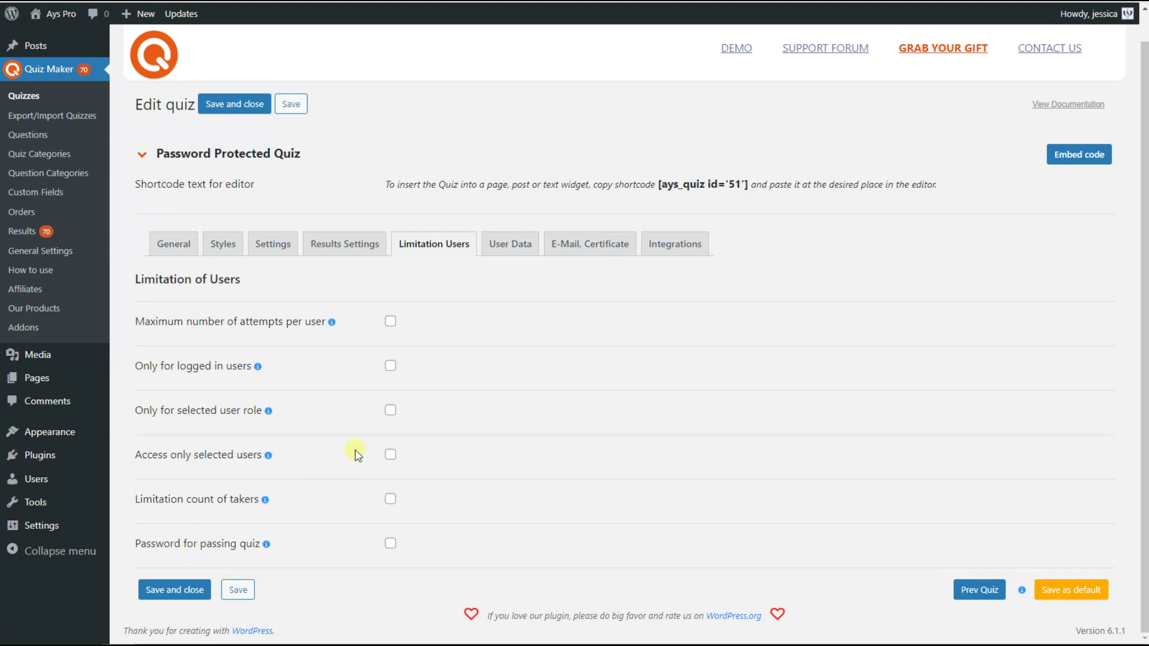
left_click(391, 543)
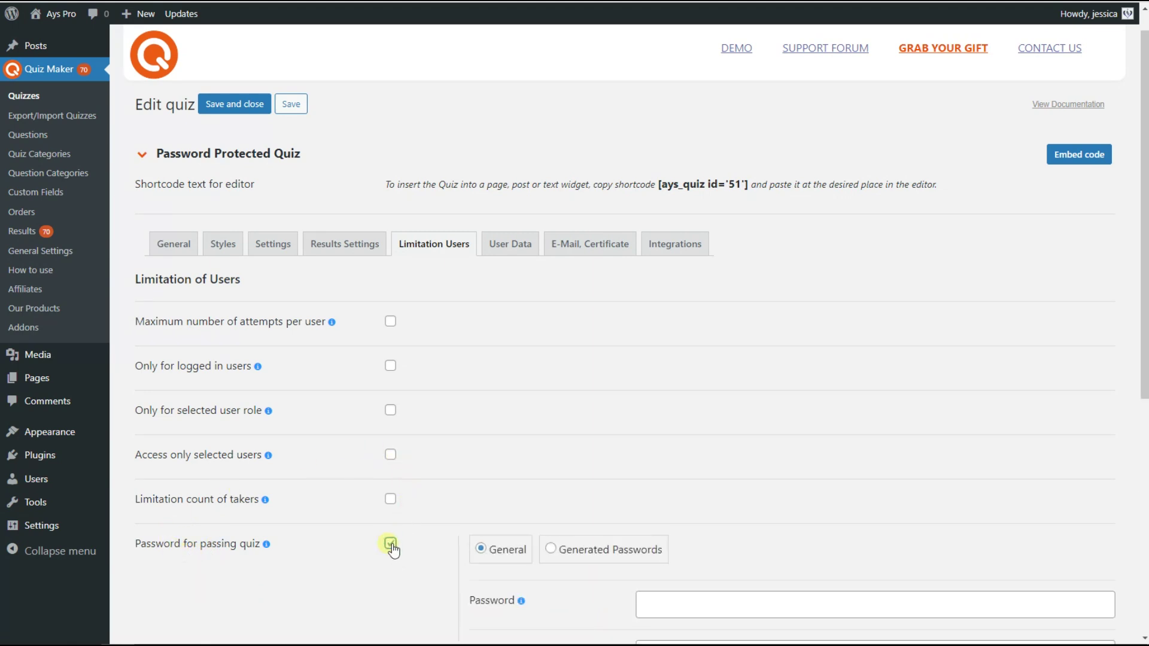
Enter the general password for passing the quiz in the Password field
scroll(462, 473, "down", 1)
scroll(462, 472, "down", 1)
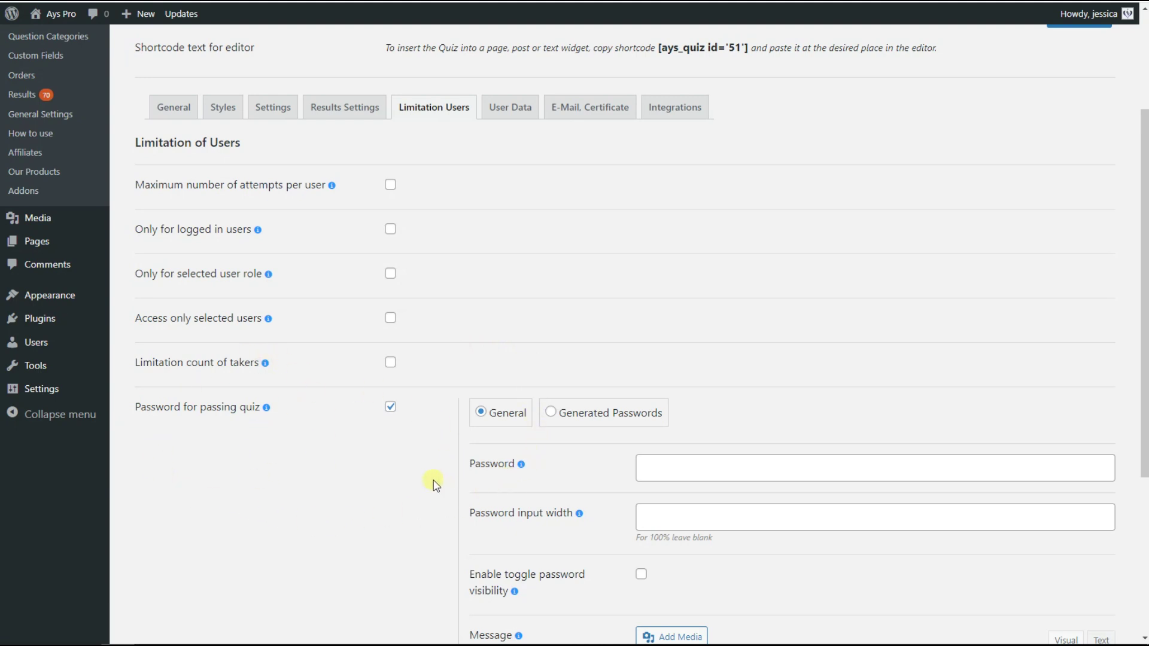
scroll(435, 483, "down", 1)
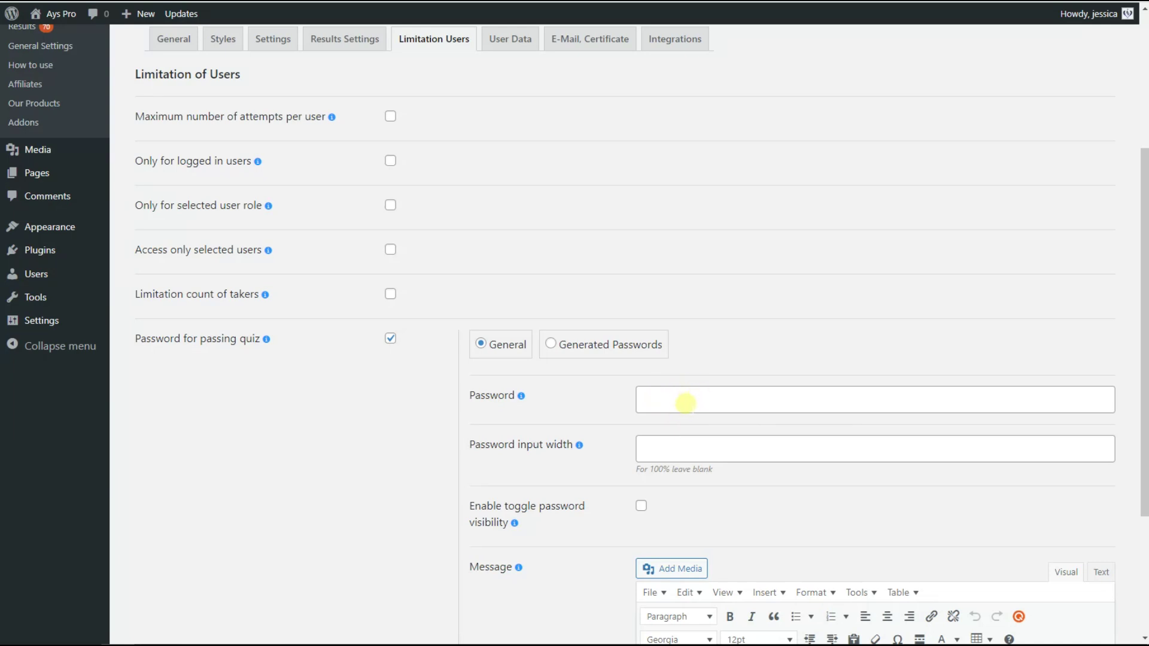
left_click(686, 403)
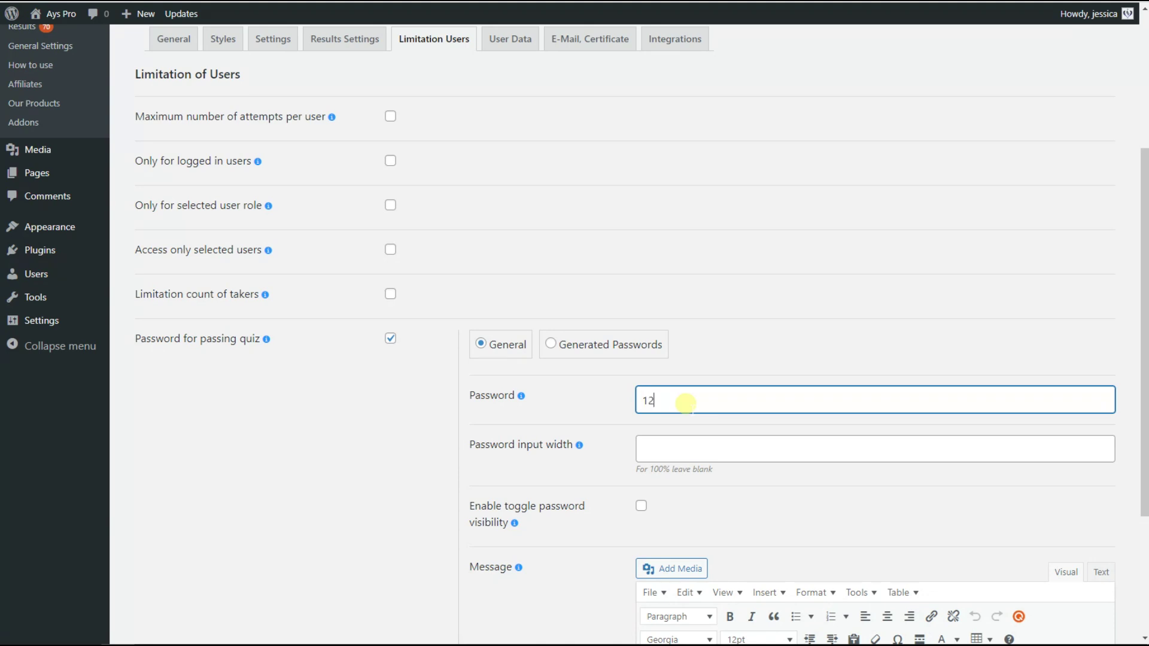
left_click(612, 449)
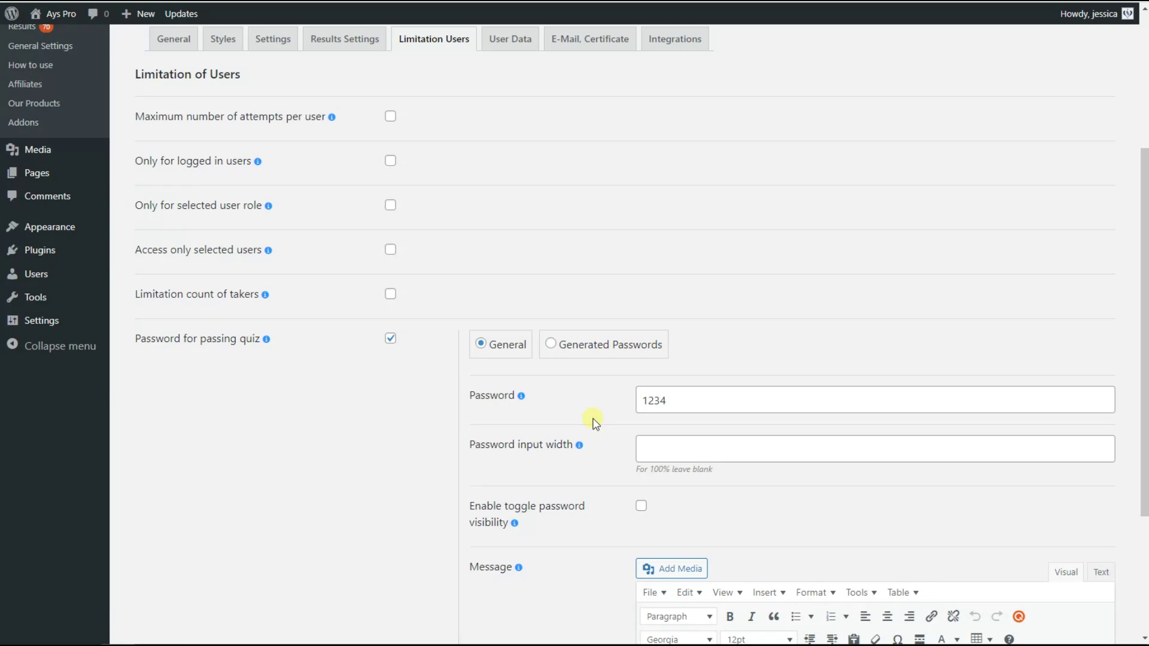
Set the Password input width field to 100
left_click(653, 444)
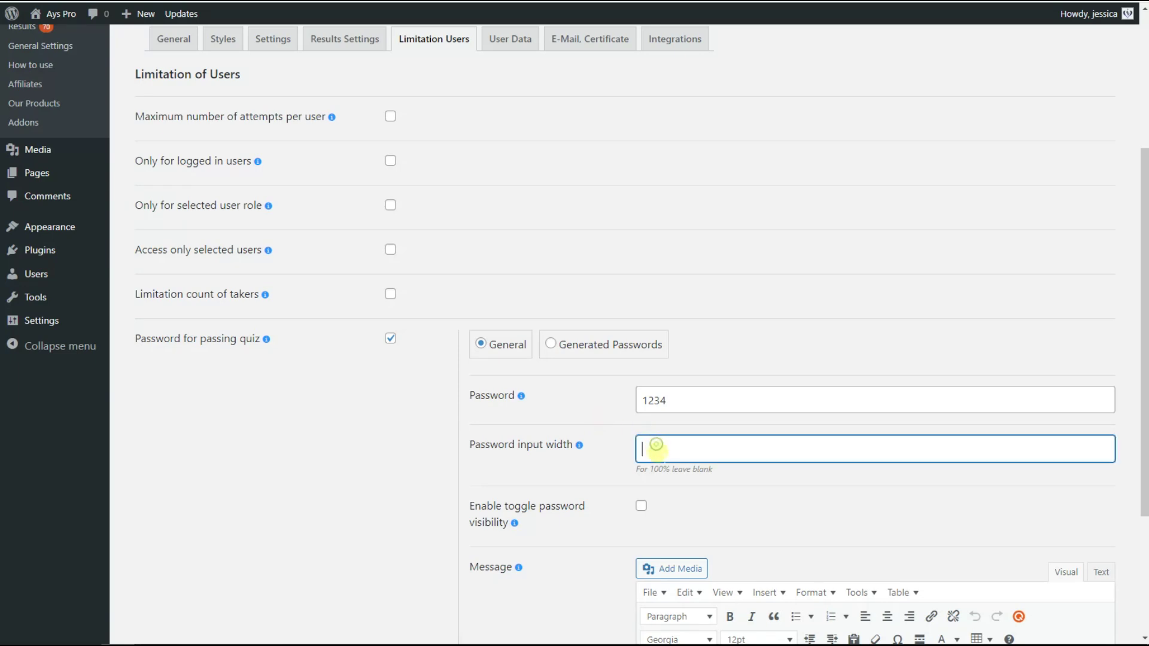
type("100")
left_click(625, 477)
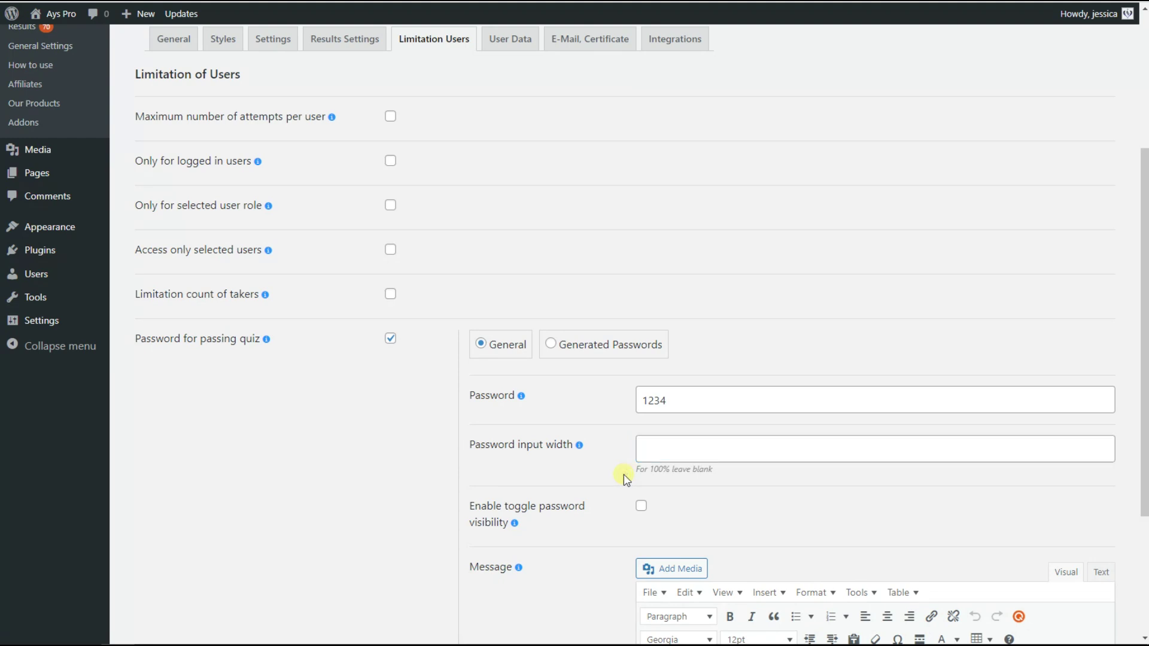
scroll(591, 401, "down", 1)
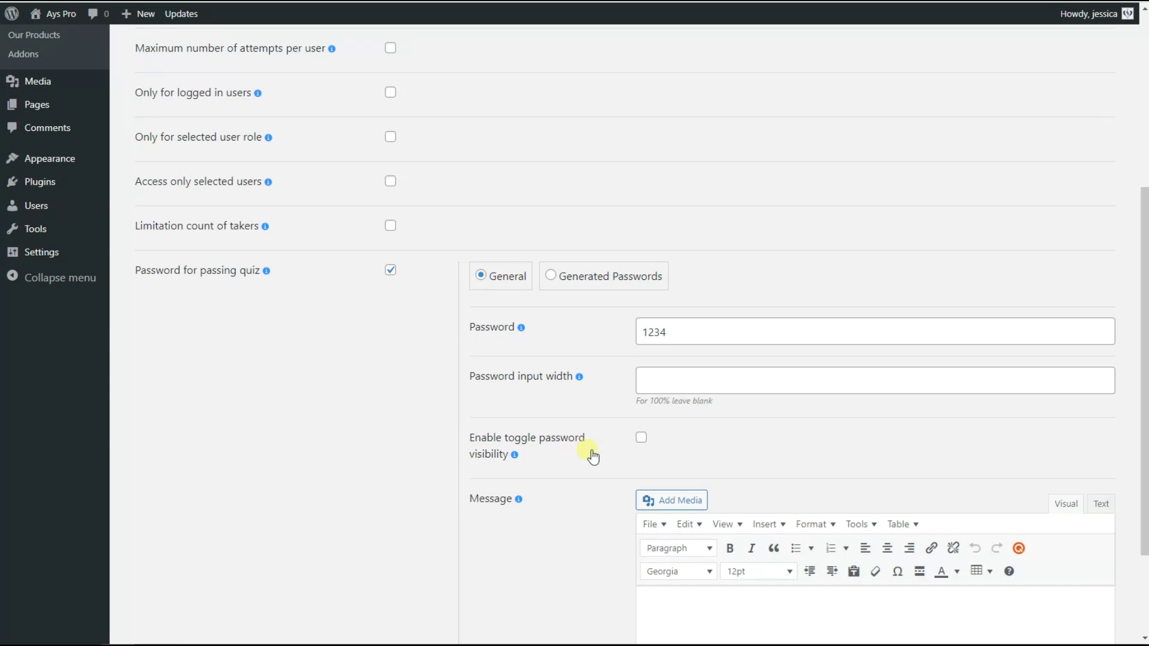
scroll(593, 457, "down", 1)
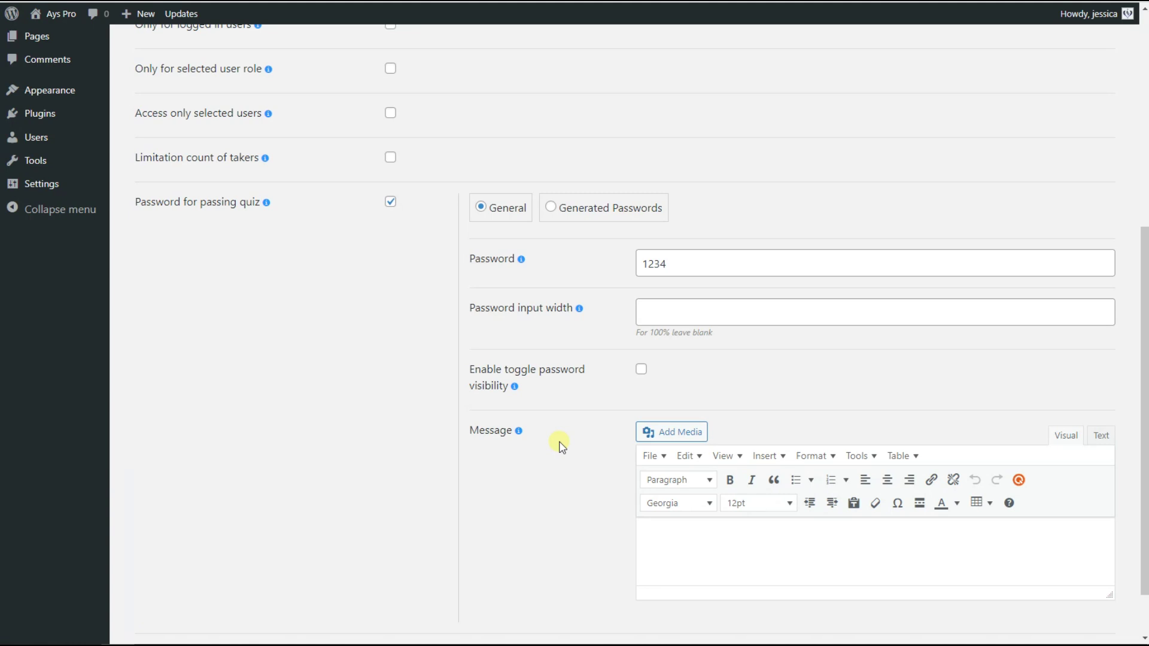
left_click(674, 547)
Write the password prompt message 'Please fill the password.', fixing the misspelled ending
type("Please")
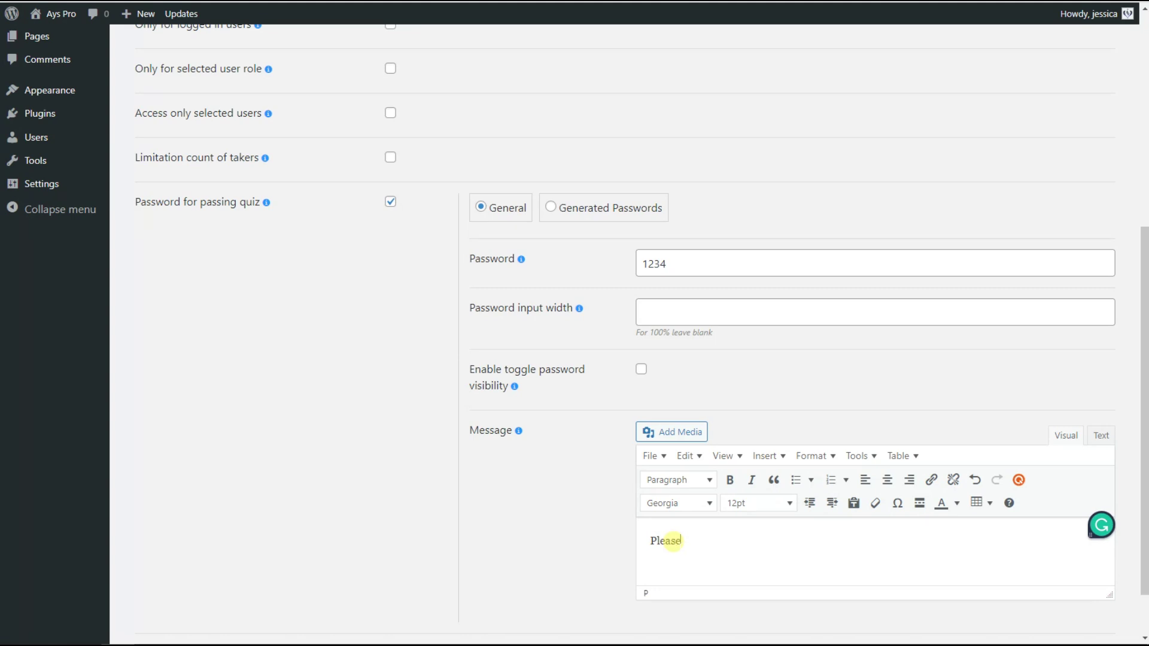
type(" fill the pass")
type("wior")
key("BackSpace")
type("ord")
key("BackSpace")
key("BackSpace")
key("BackSpace")
key("BackSpace")
type("ord.")
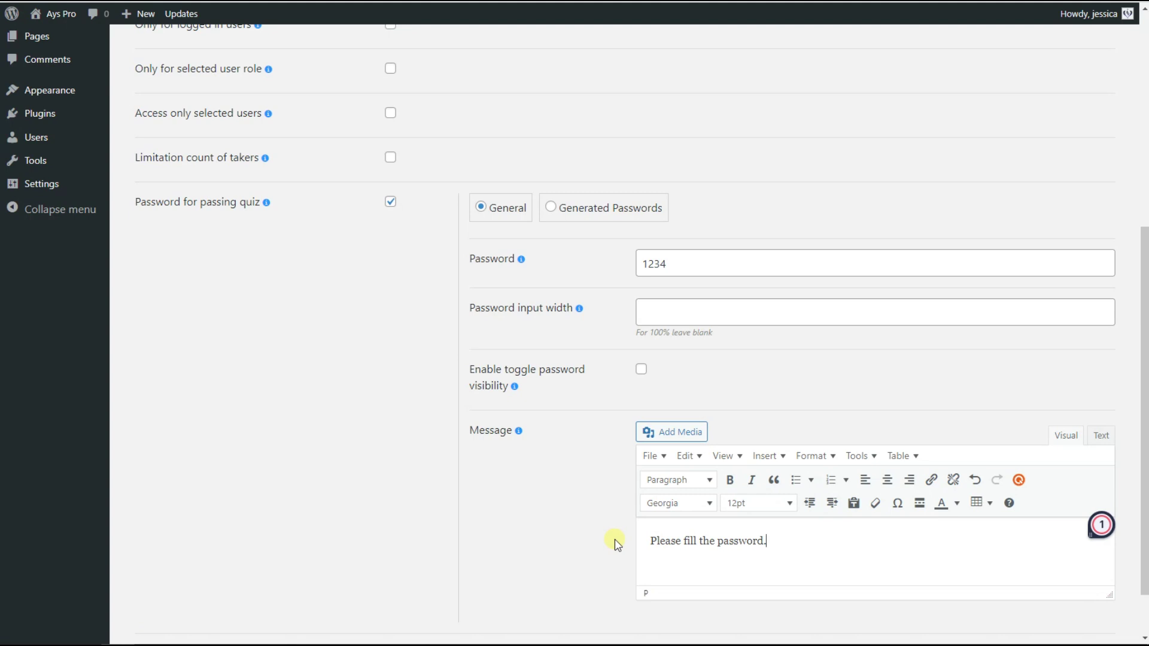
left_click(617, 545)
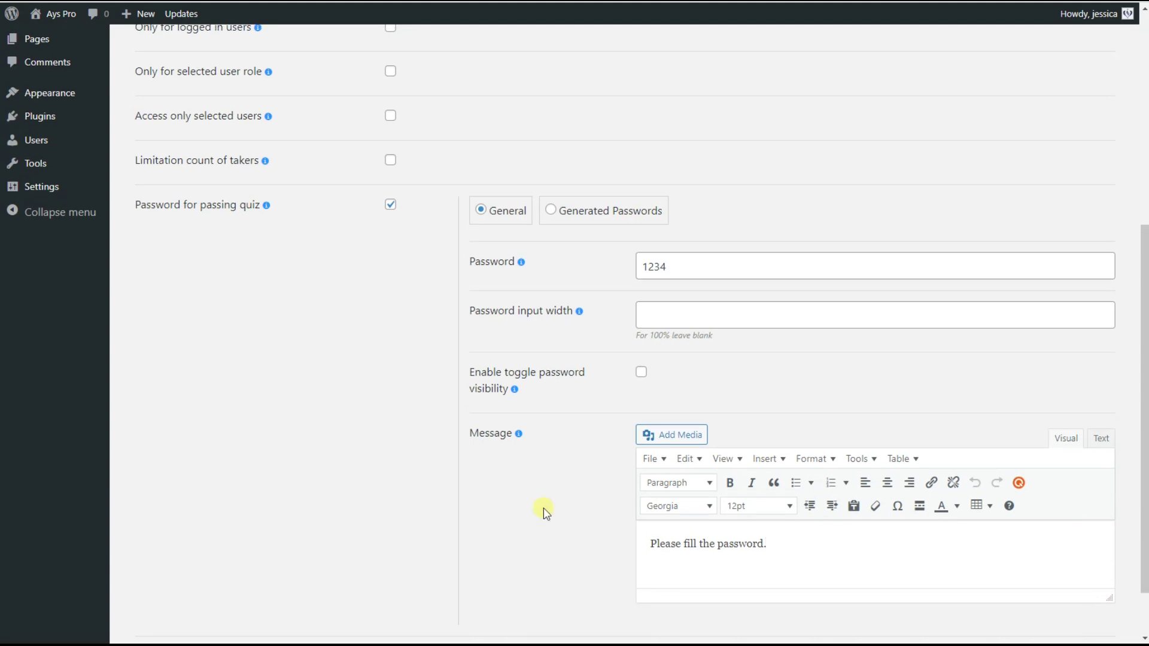
scroll(446, 486, "up", 3)
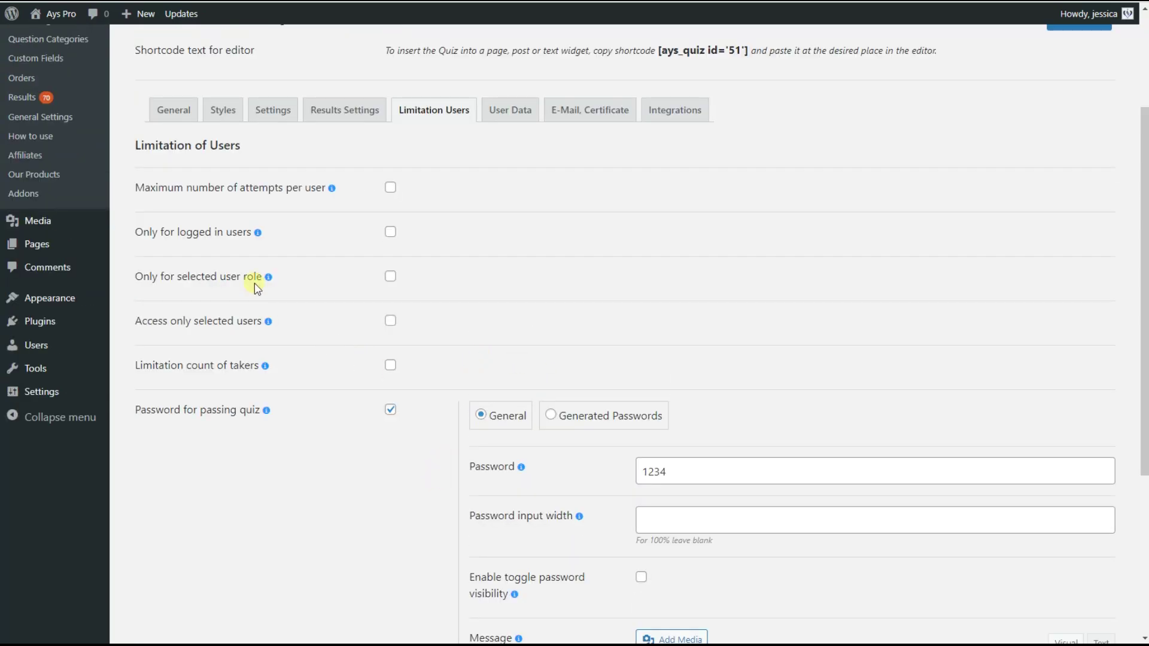
From the General tab, view the existing post containing the quiz, then return
left_click(174, 116)
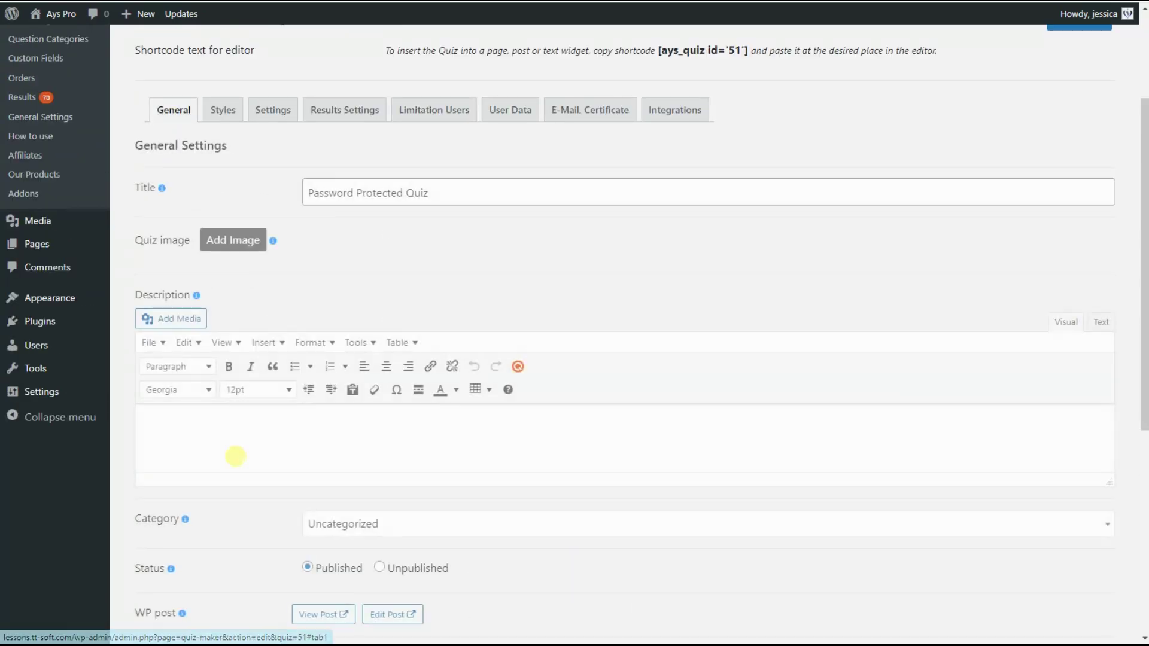
scroll(235, 456, "down", 2)
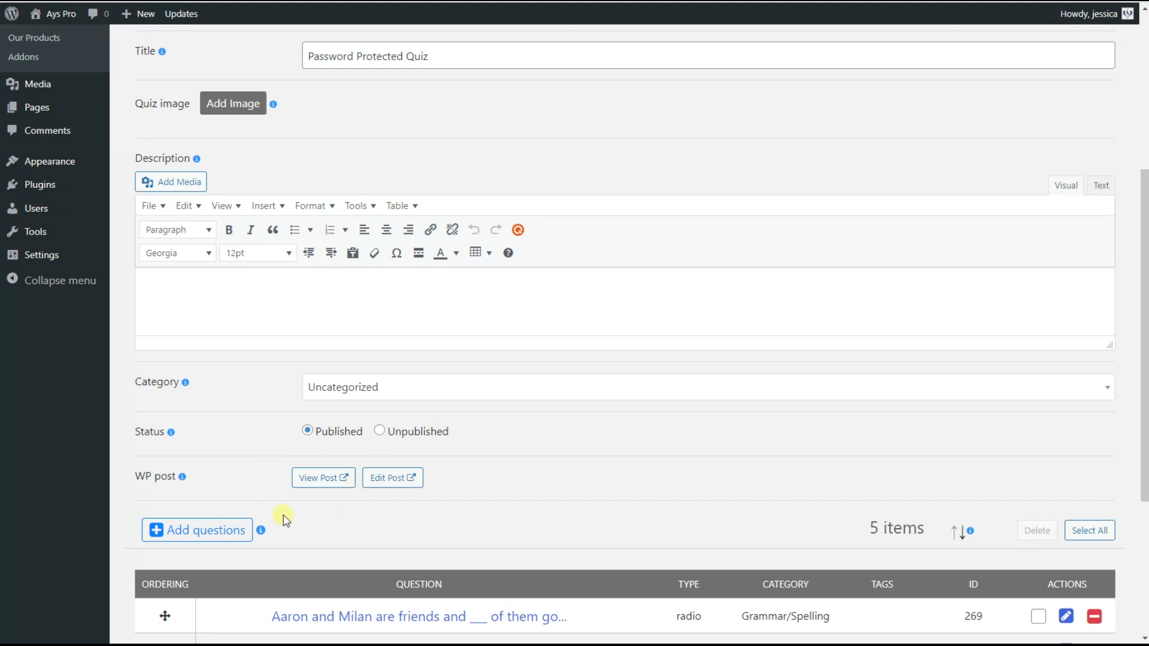
left_click(322, 486)
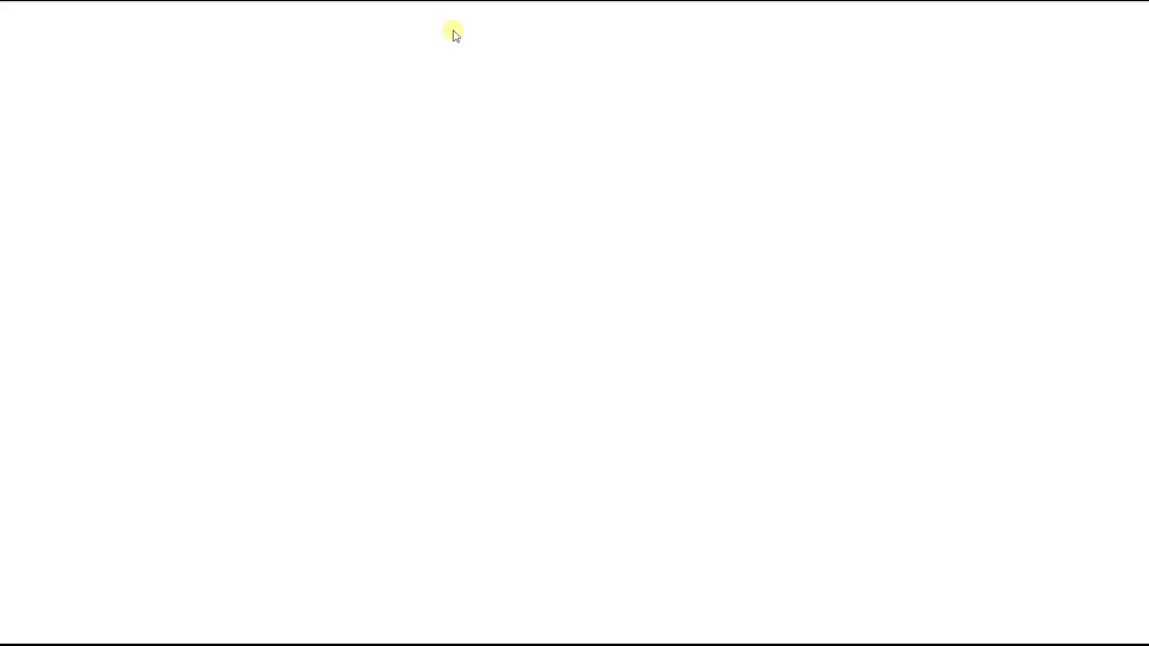
scroll(420, 357, "down", 3)
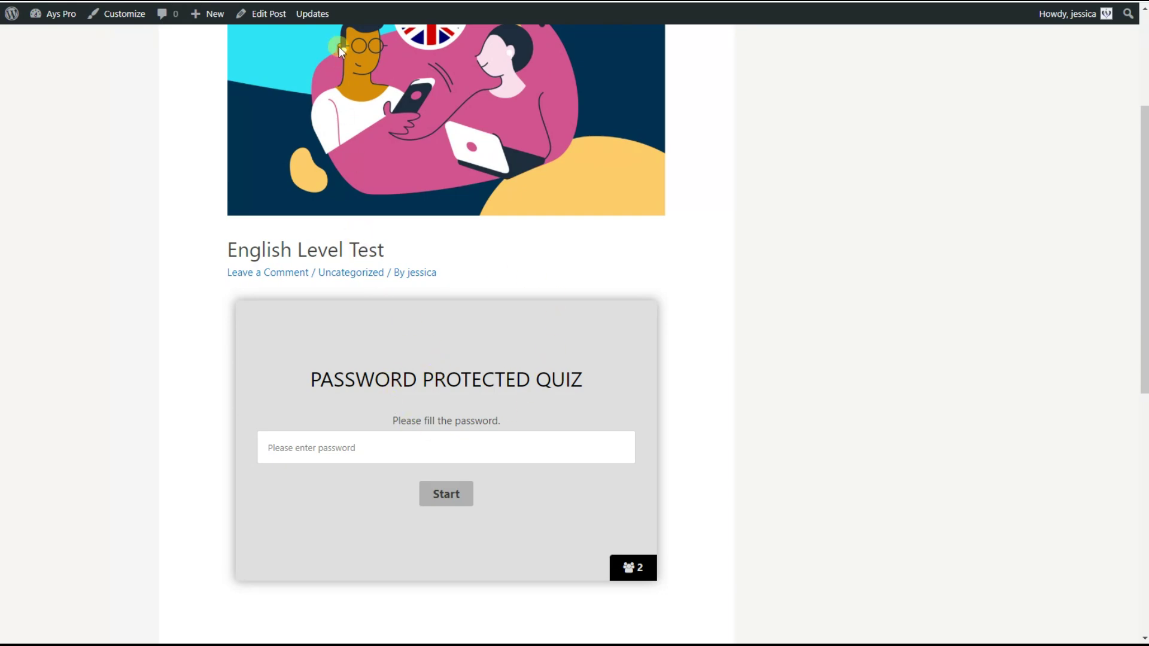
key("alt+Left")
Copy the quiz shortcode [ays_quiz id='51'] and go to the site's Posts
scroll(603, 266, "up", 3)
scroll(603, 265, "up", 1)
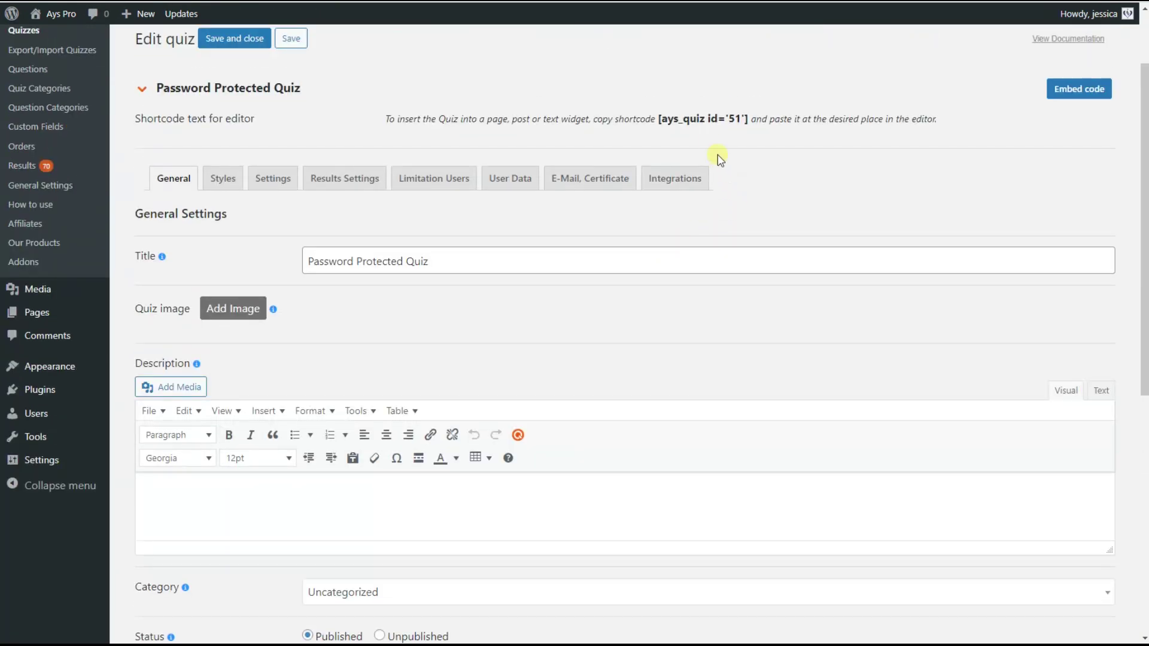
left_click(705, 121)
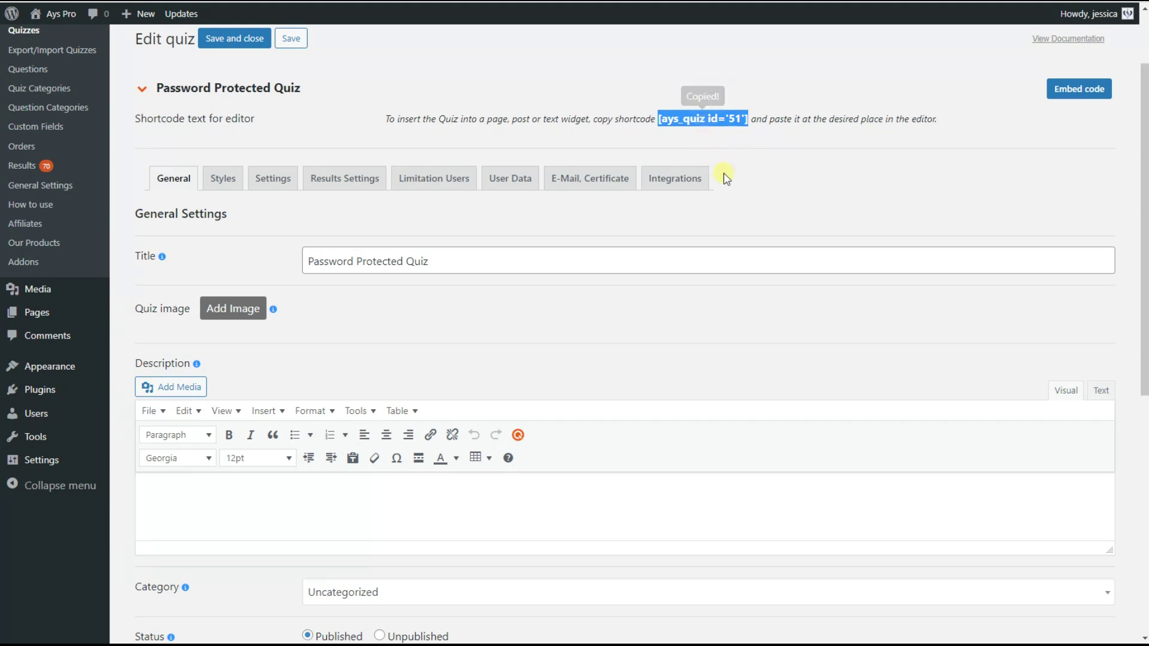
scroll(749, 206, "up", 1)
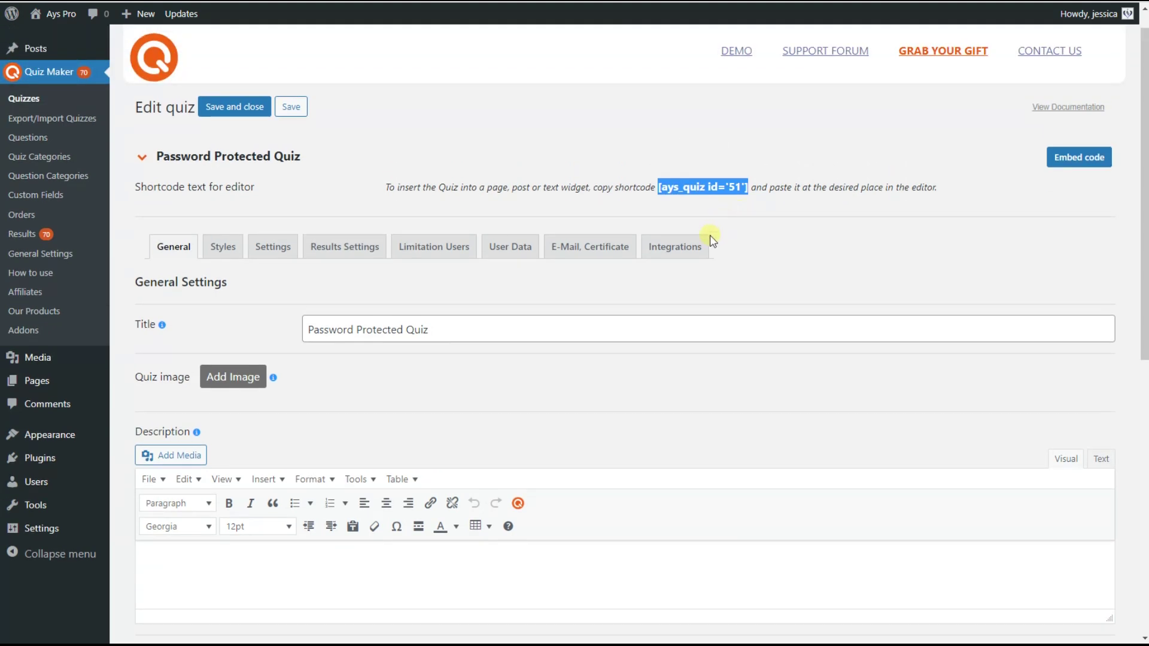
left_click(59, 52)
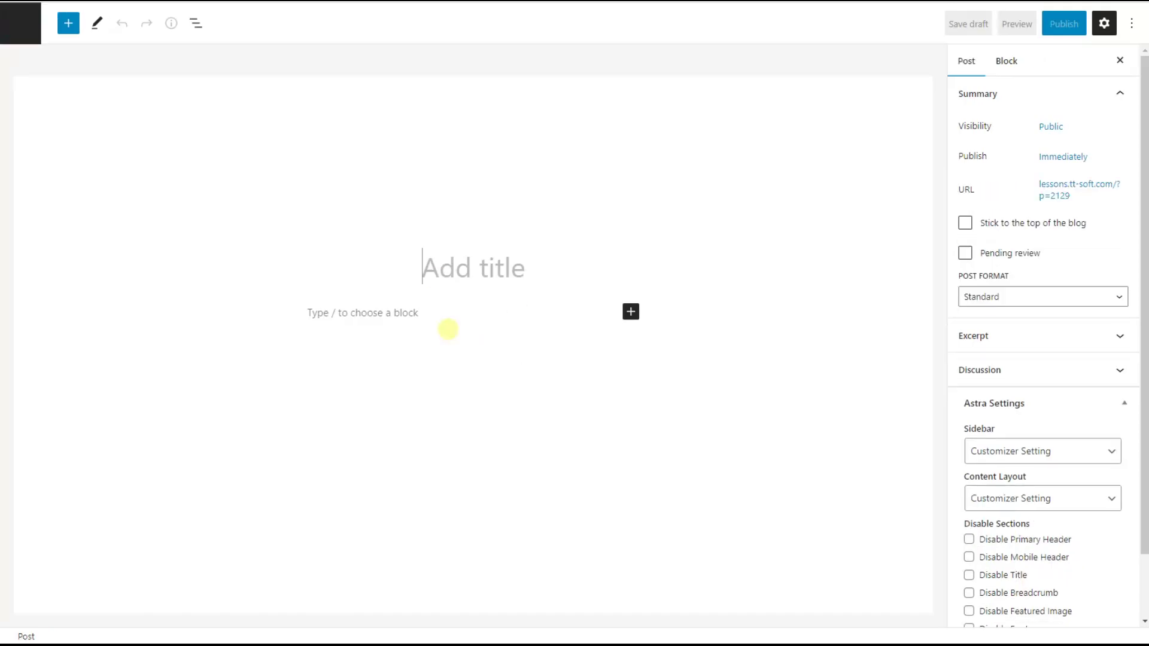
Title the new post 'Password protected quiz' and paste the quiz shortcode as its content
type("Password protected quiz")
left_click(314, 313)
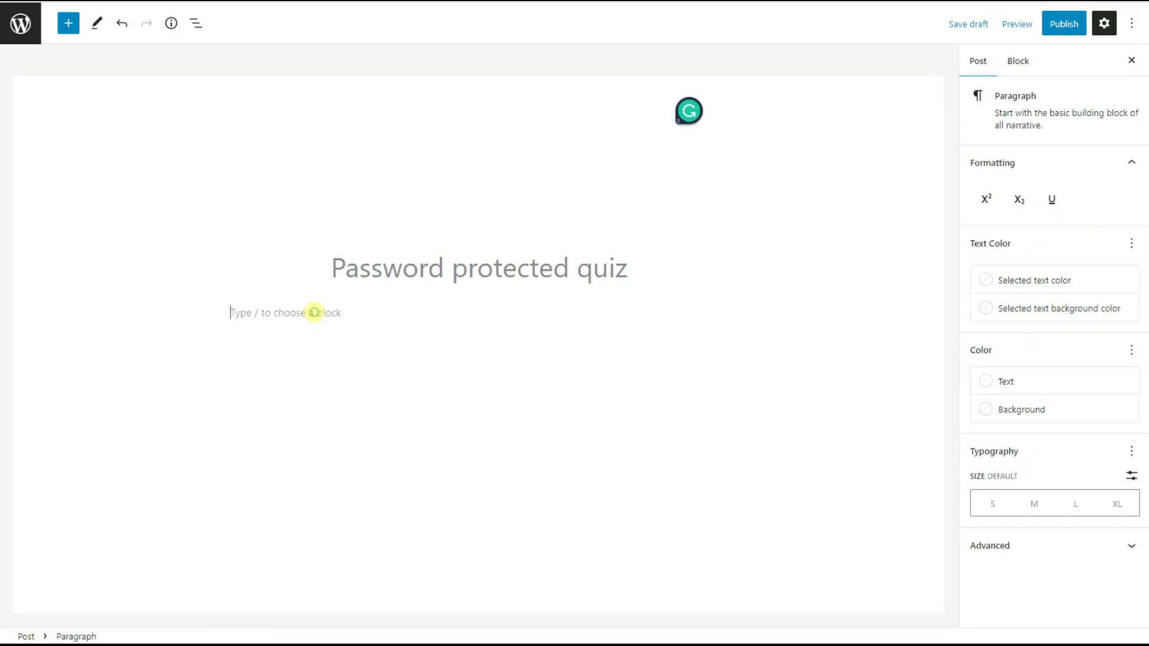
key("ctrl+v")
Publish the post and open its live page
left_click(1061, 25)
left_click(1019, 24)
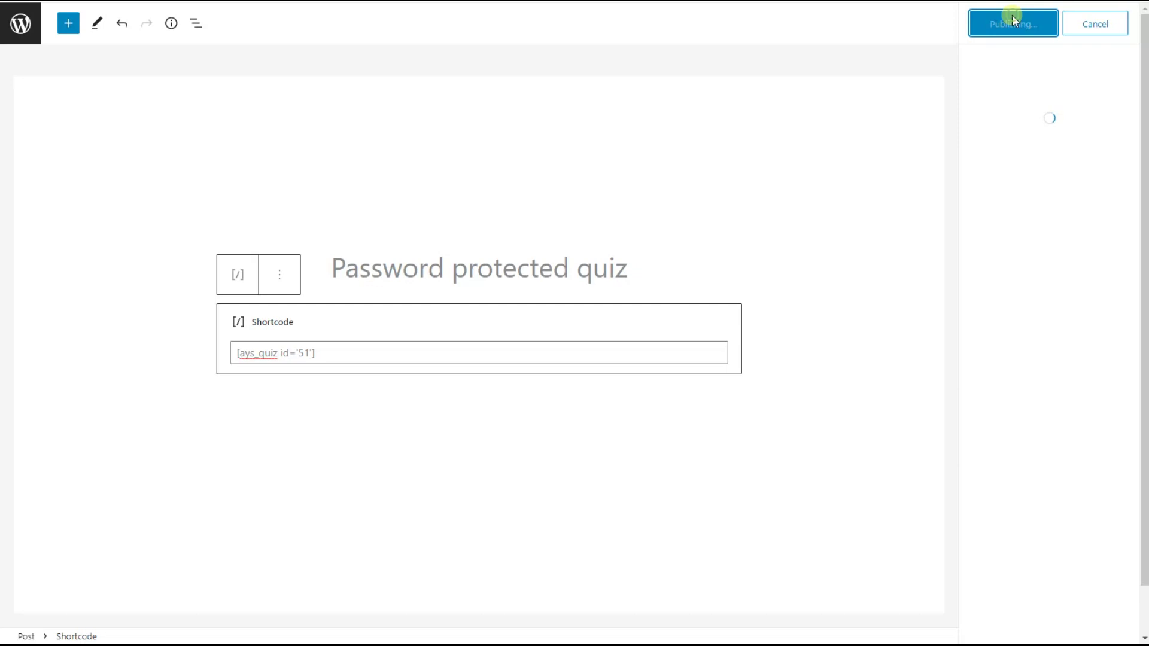
left_click(1011, 174)
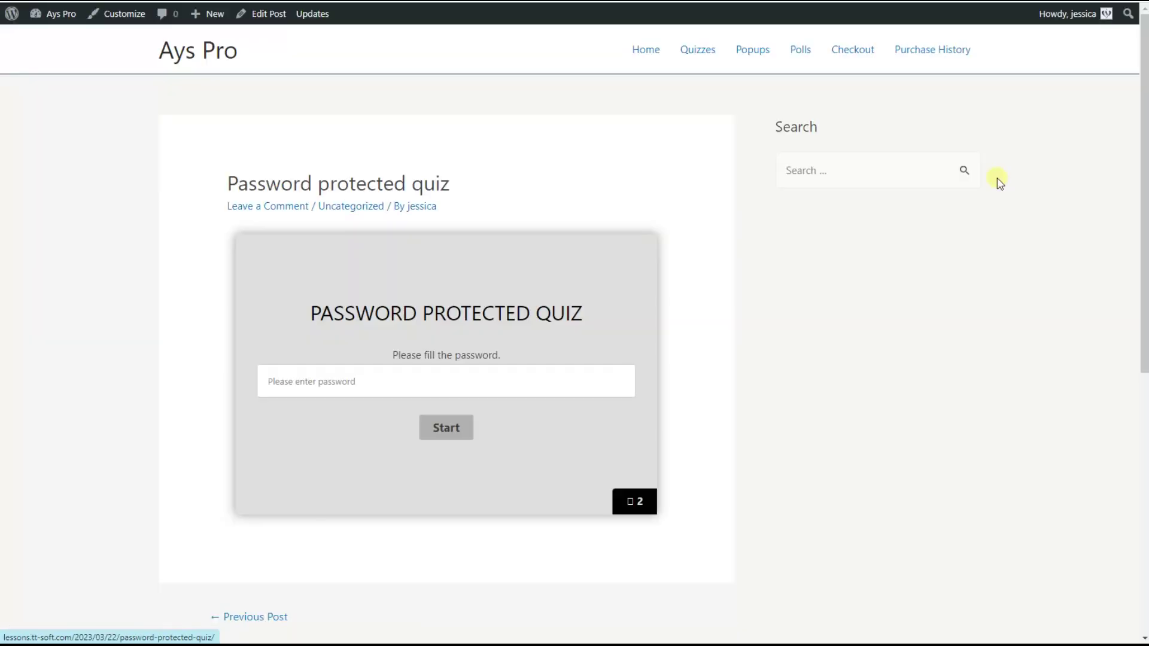
Unlock the quiz on the live post with its password and start it
scroll(357, 224, "down", 2)
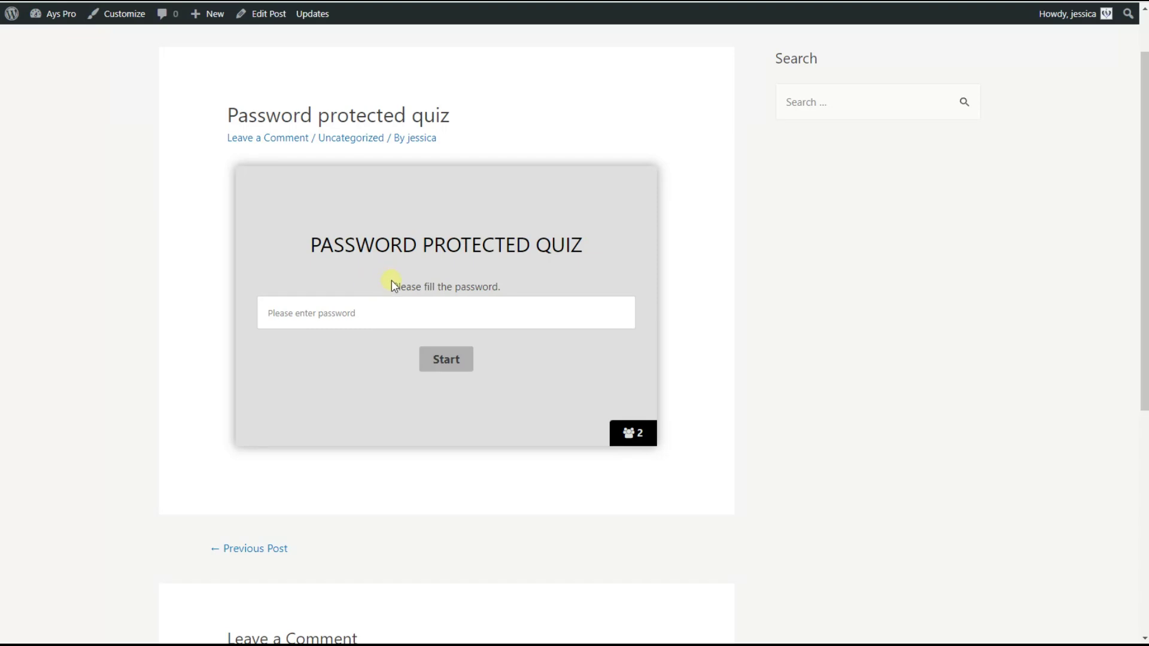
left_click(358, 311)
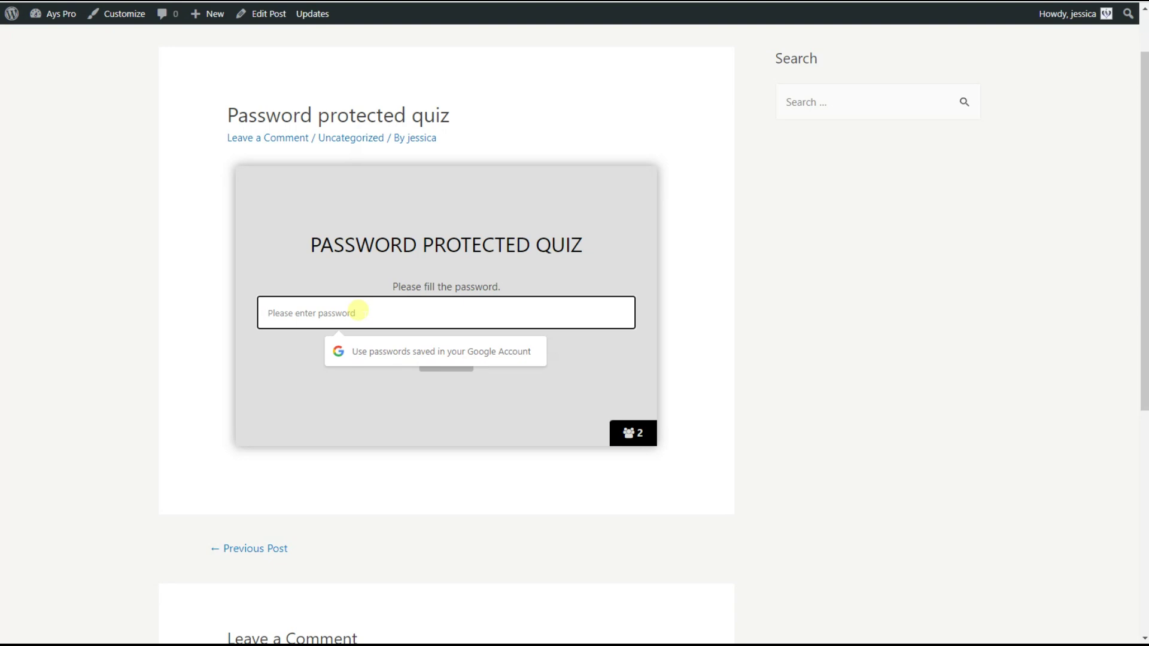
type("12")
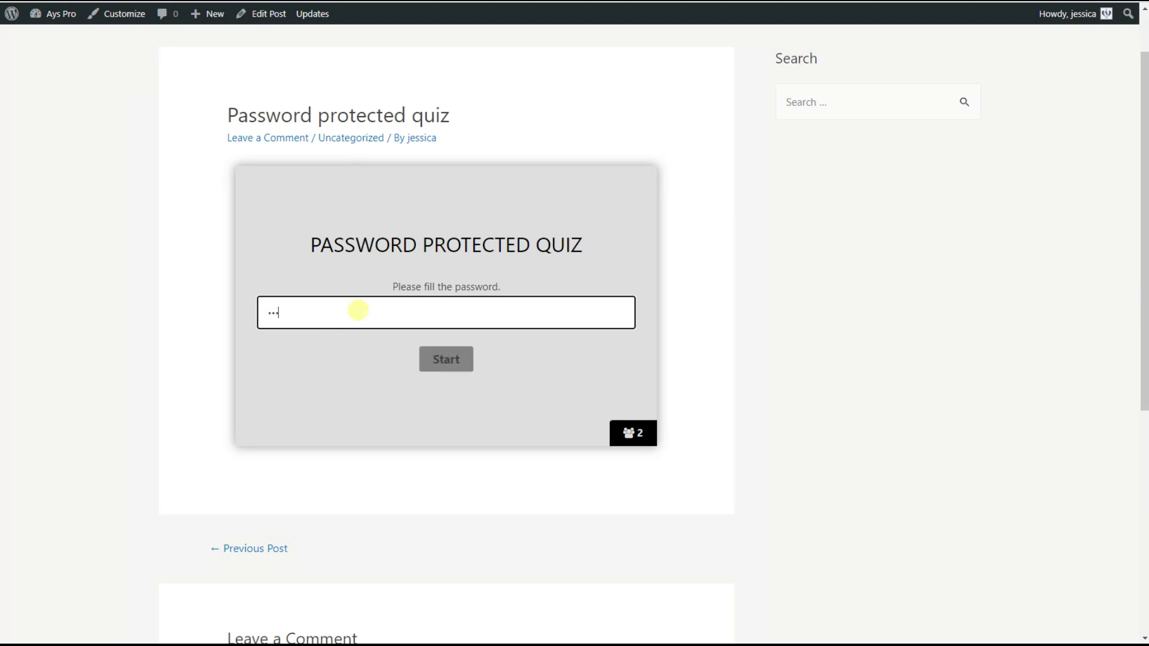
left_click(430, 364)
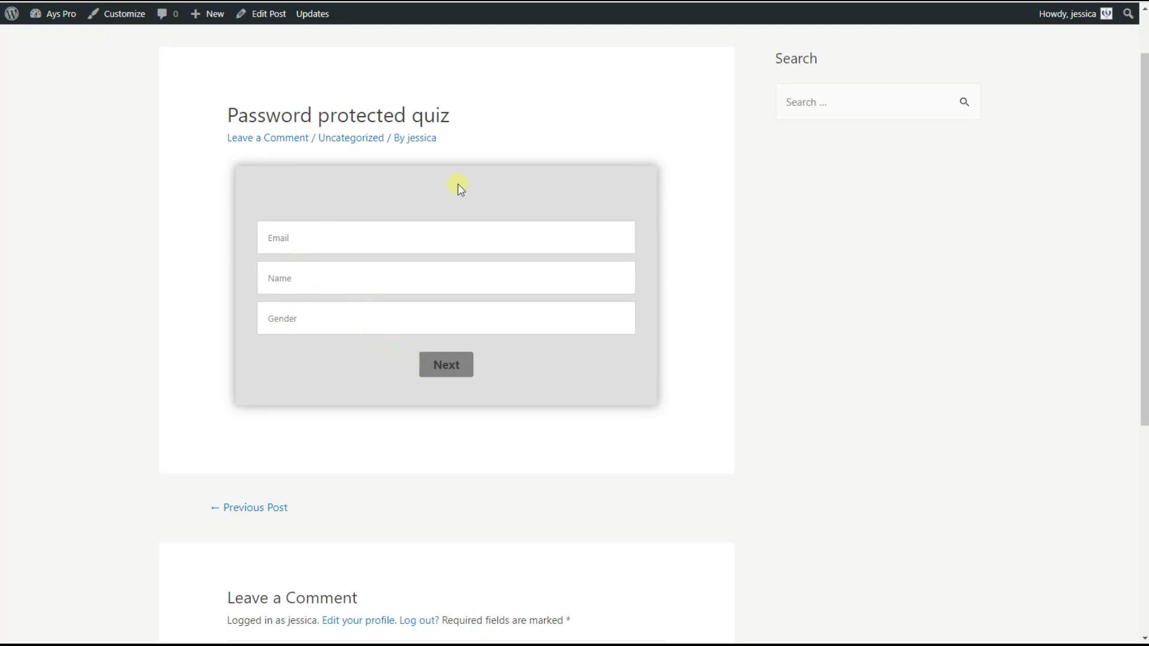
Enter a sample email address and the name 'name', then continue to question 1
left_click(318, 239)
type("e")
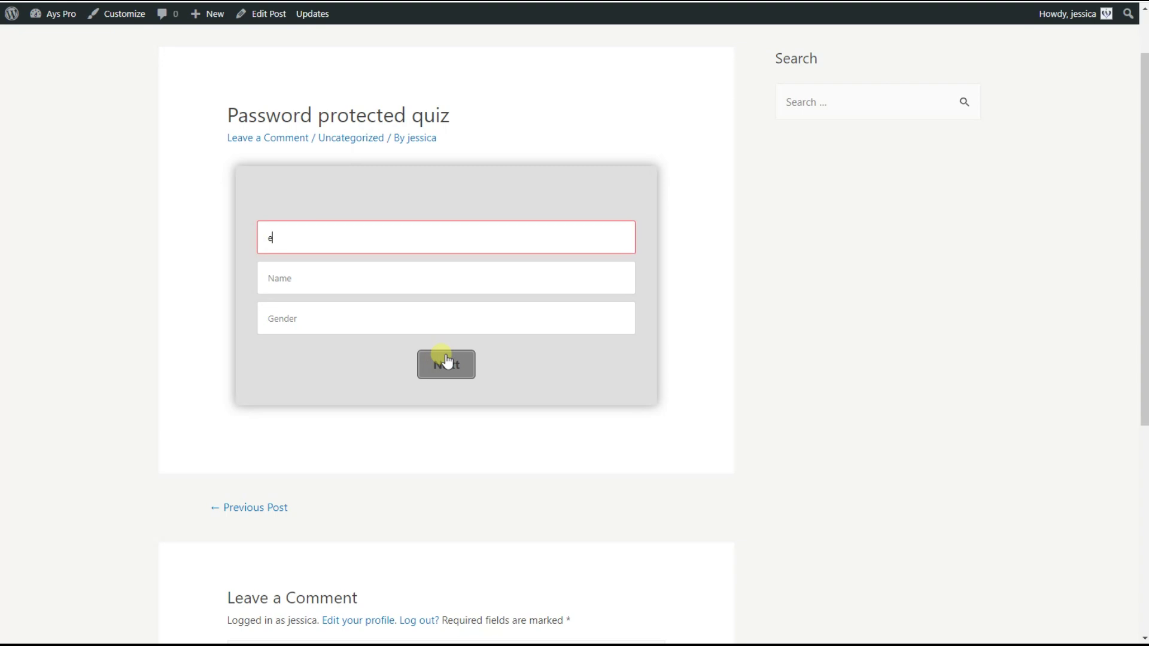
type("xample@gmail.com")
left_click(376, 286)
type("name")
left_click(446, 373)
Answer the five questions (none, both/none, none, make nervous, accept) and dismiss Chrome's save-password prompt
left_click(296, 281)
left_click(334, 317)
left_click(305, 287)
left_click(301, 346)
left_click(450, 310)
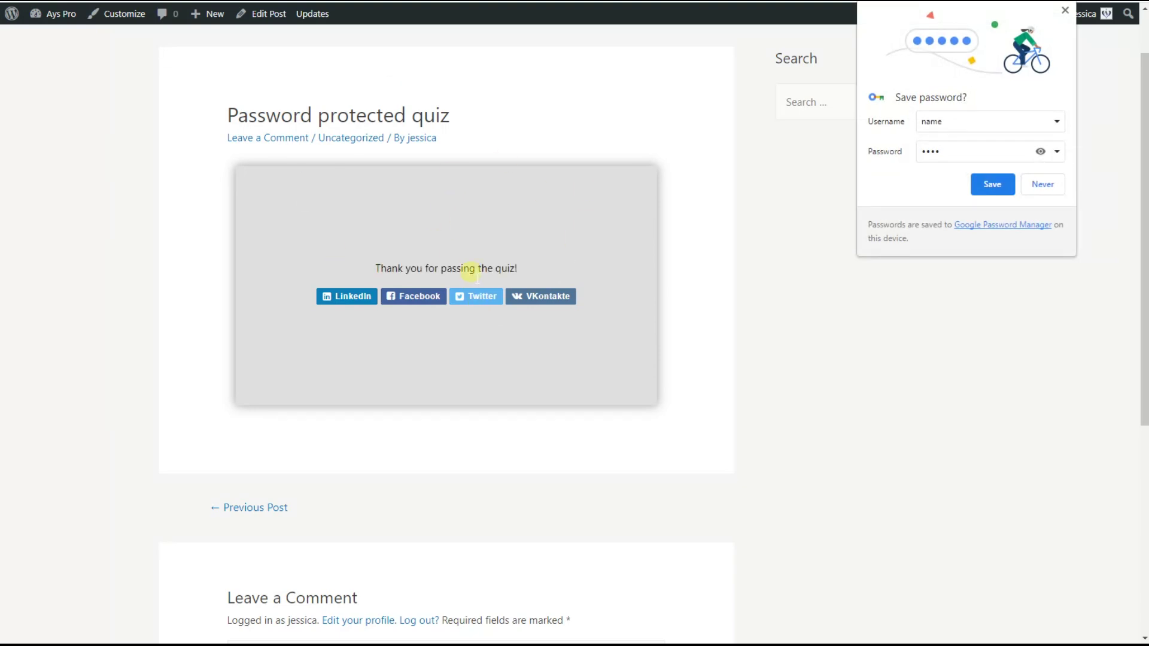
left_click(548, 446)
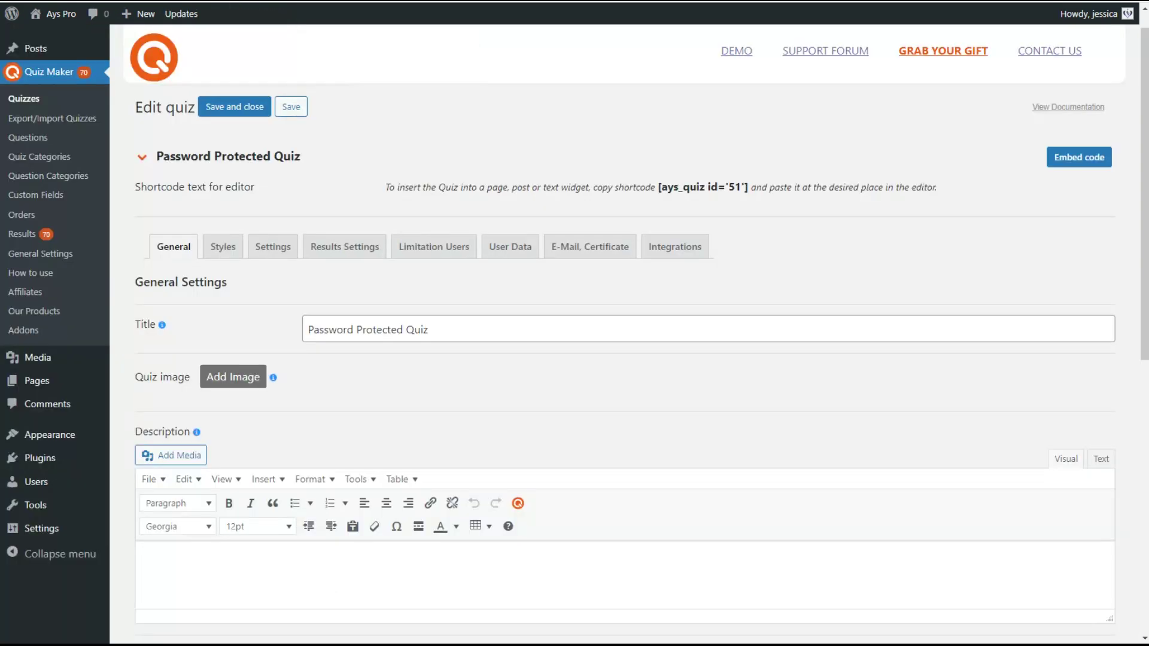
Switch Limitation Users to Generated Passwords with a Passwords Count of 20 and submit
left_click(454, 255)
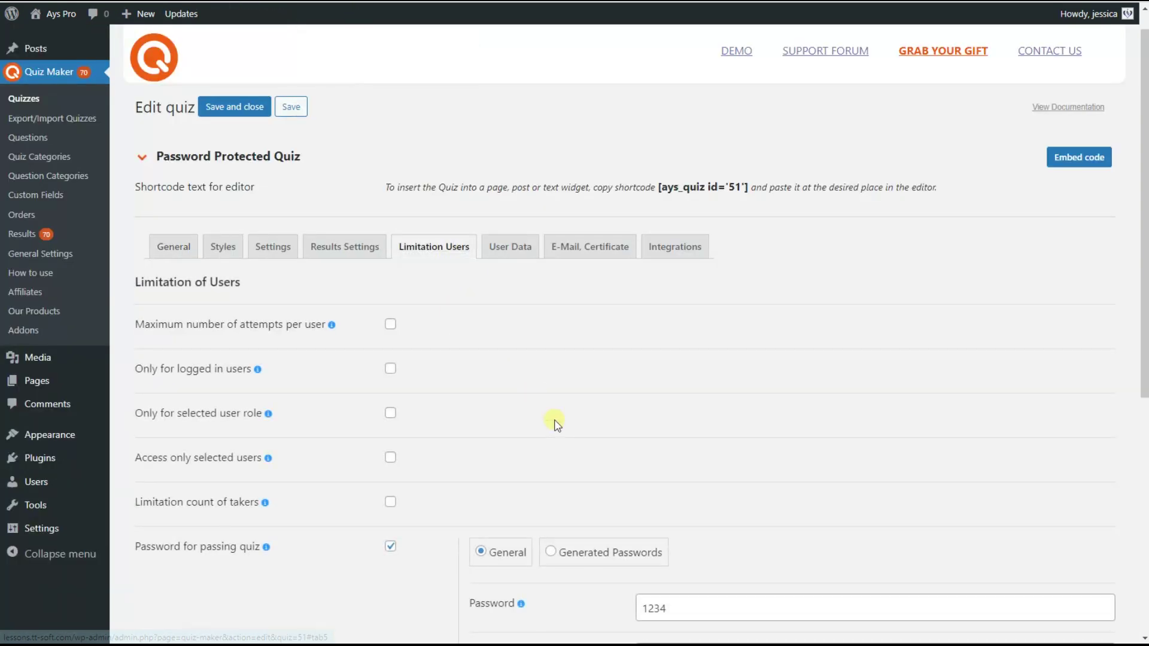
scroll(552, 420, "down", 2)
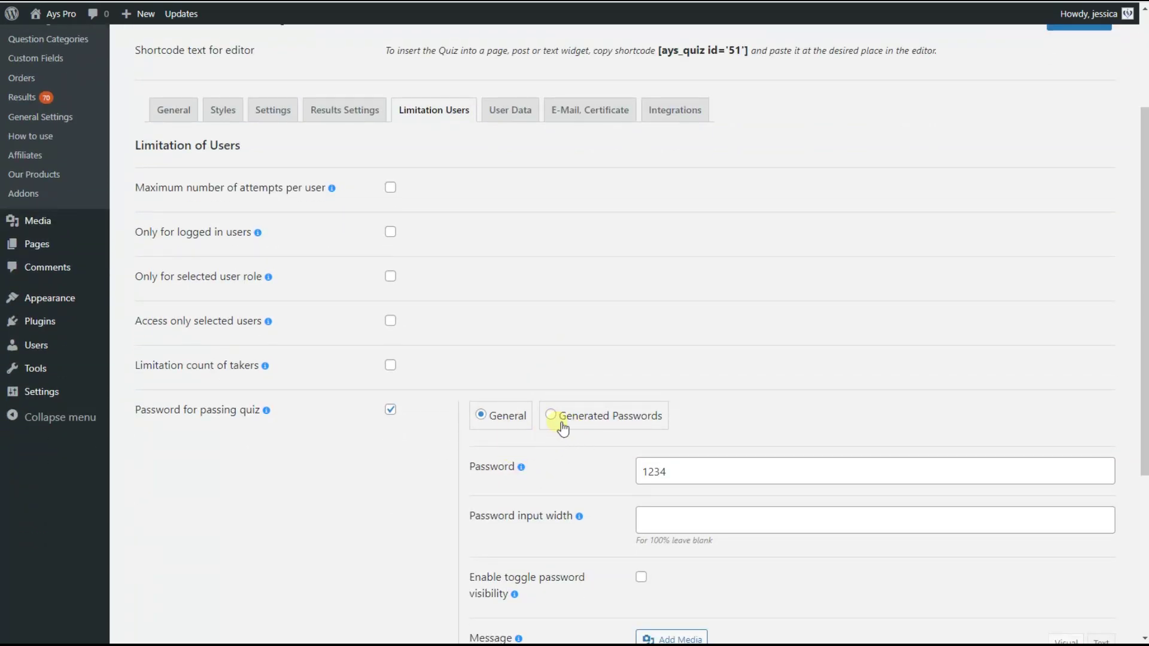
left_click(563, 425)
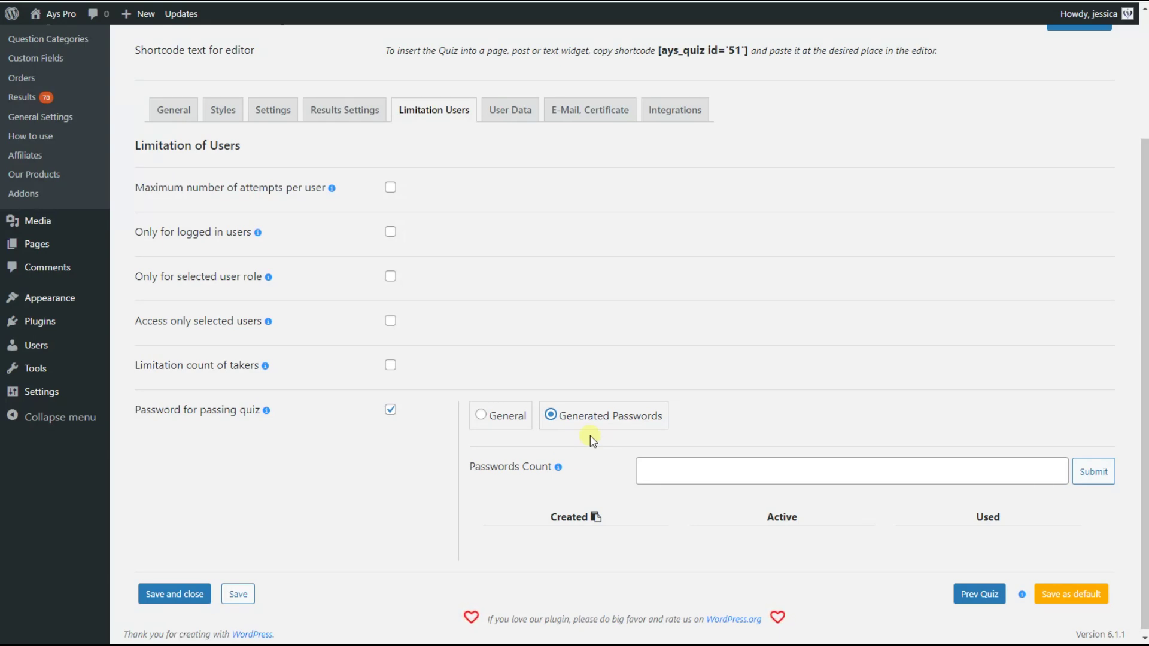
left_click(661, 468)
type("20")
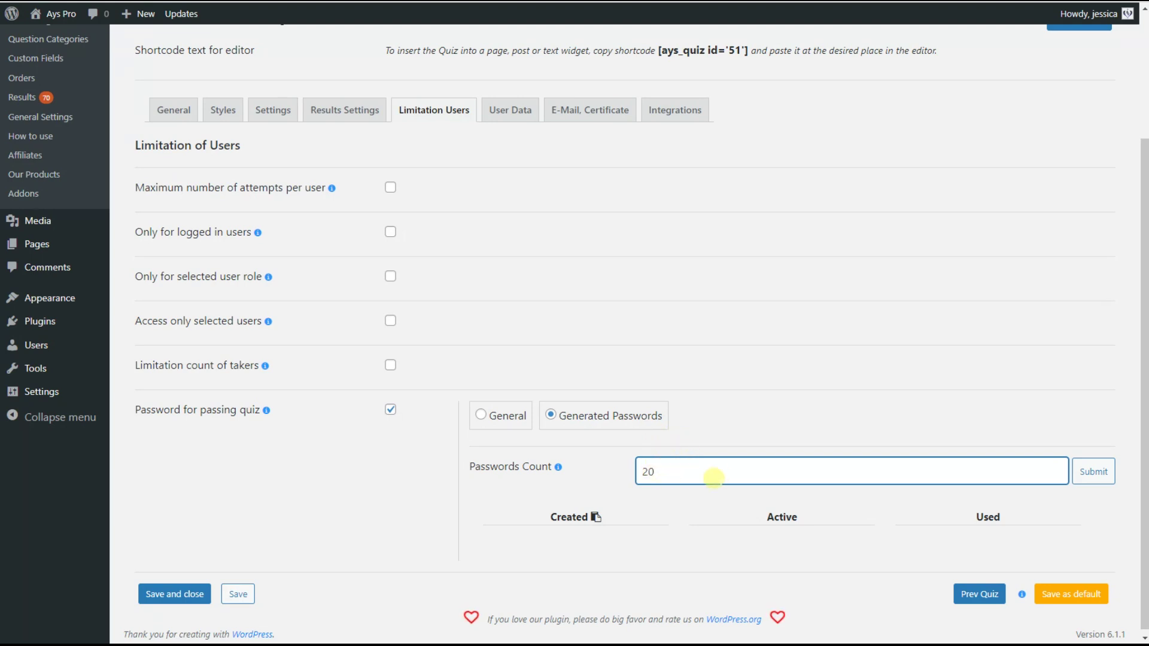
left_click(1098, 479)
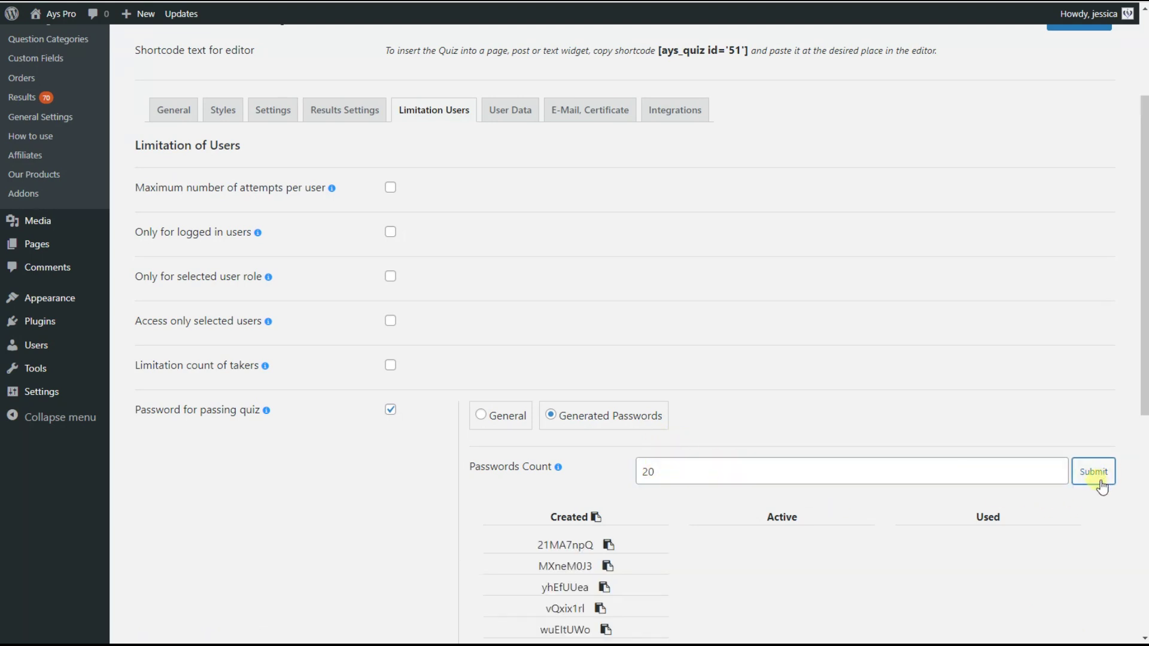
Copy the first password in the Created list to make it active
scroll(569, 482, "down", 2)
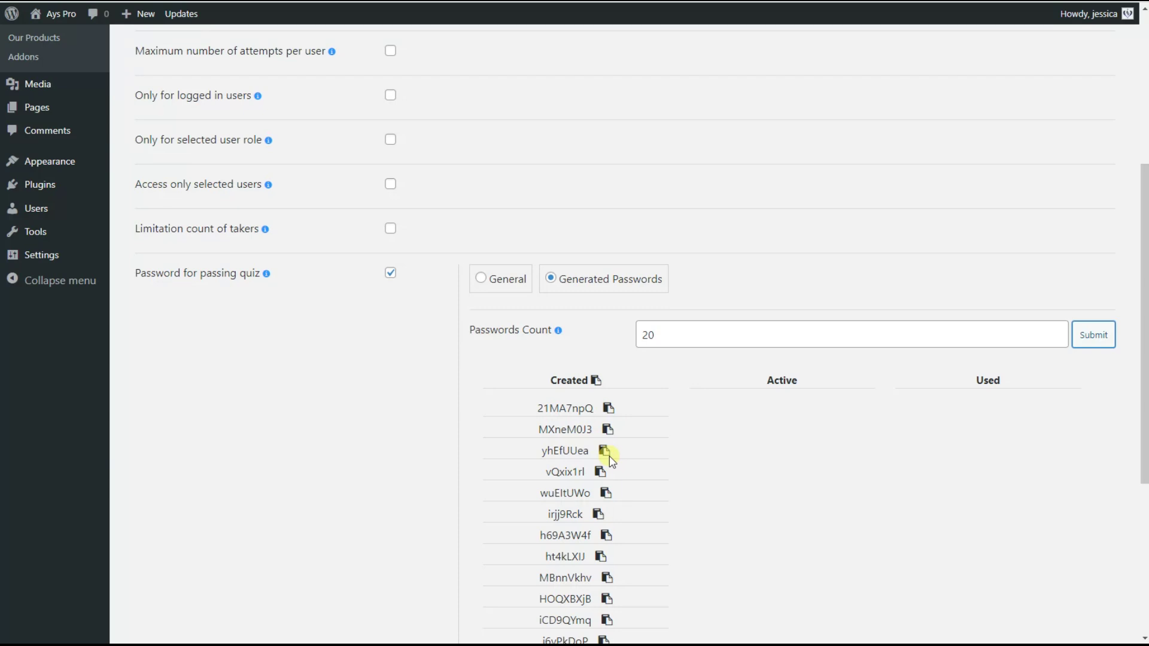
left_click(608, 408)
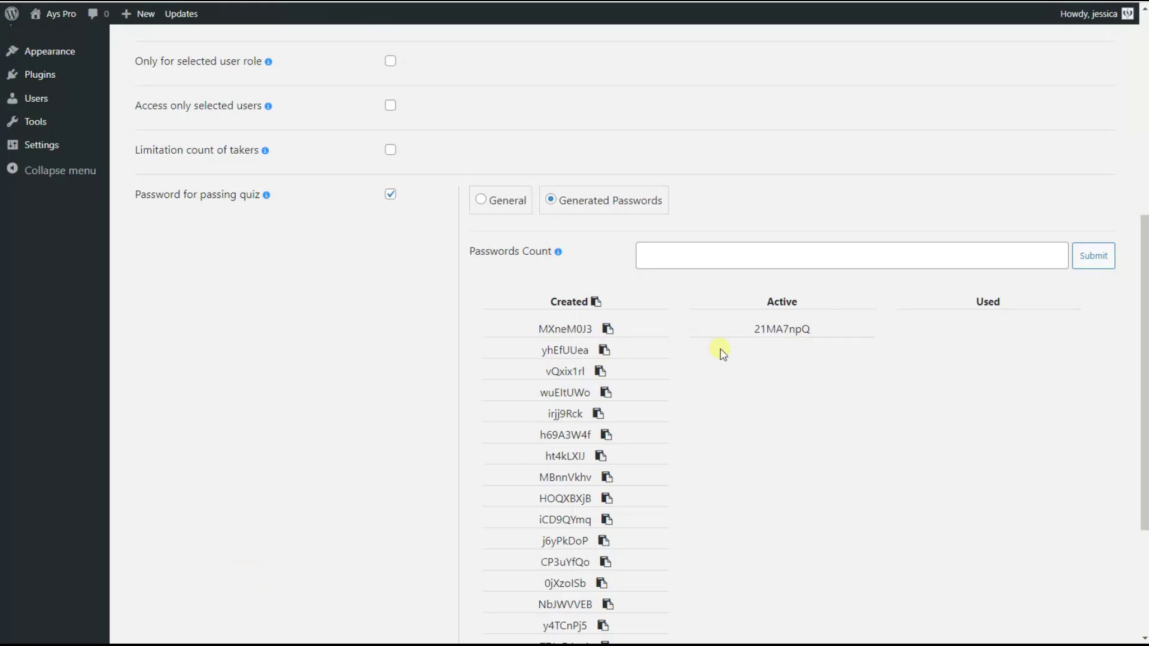
Copy the active generated password into the quiz's password field and start the quiz
double_click(770, 329)
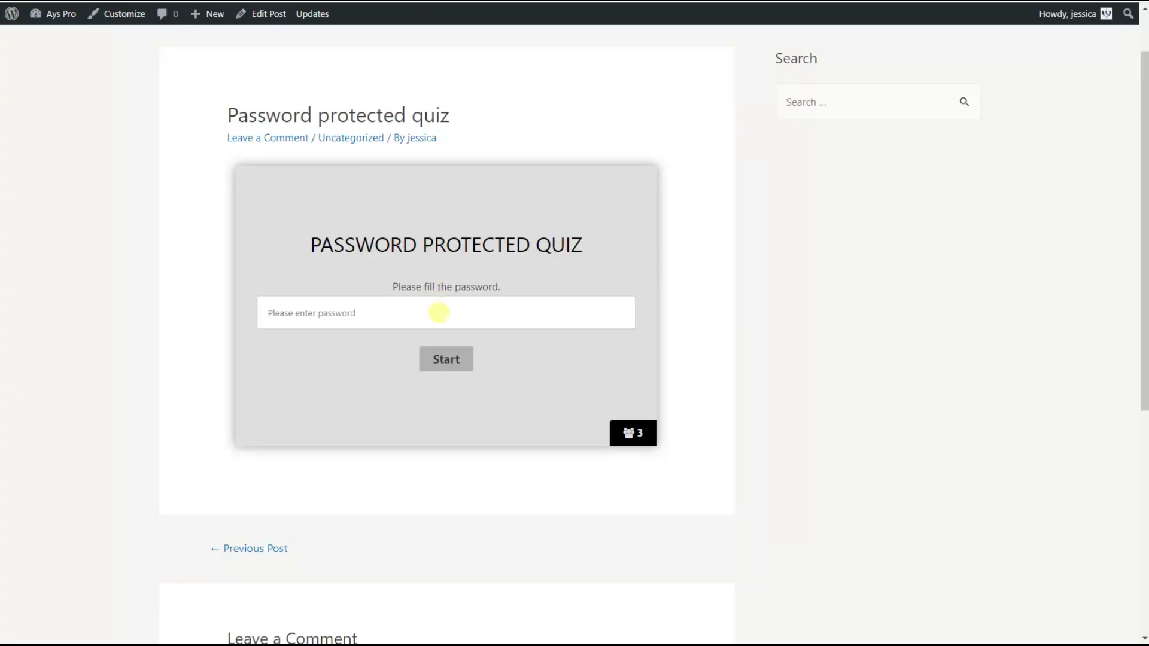
left_click(439, 313)
key("ctrl+v")
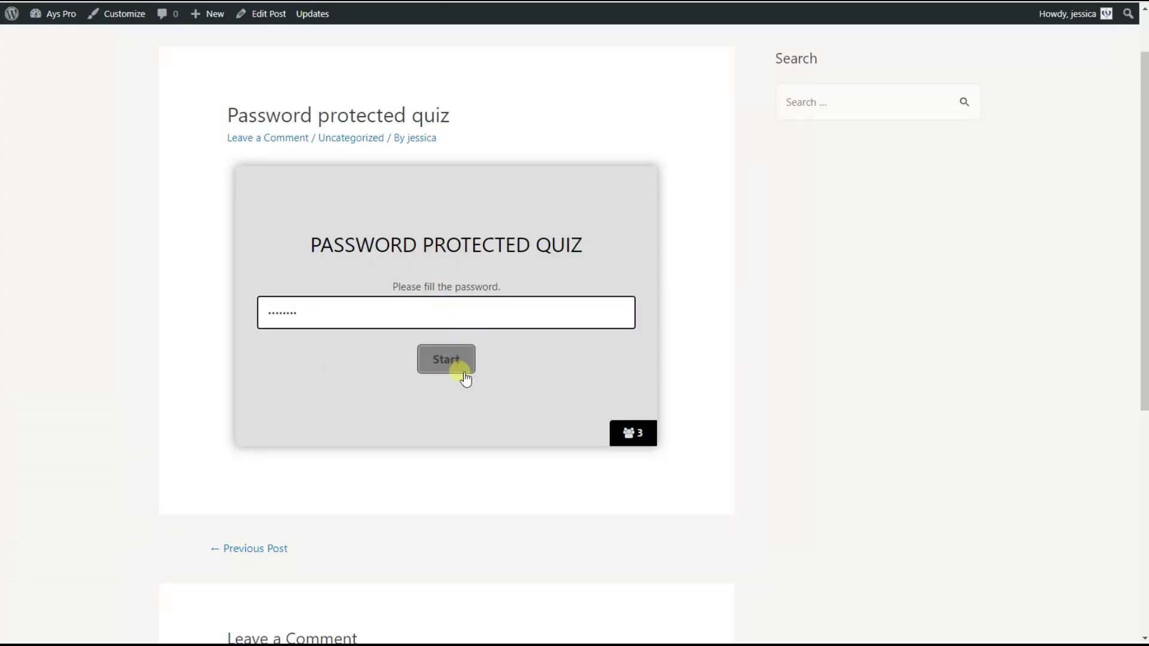
left_click(437, 364)
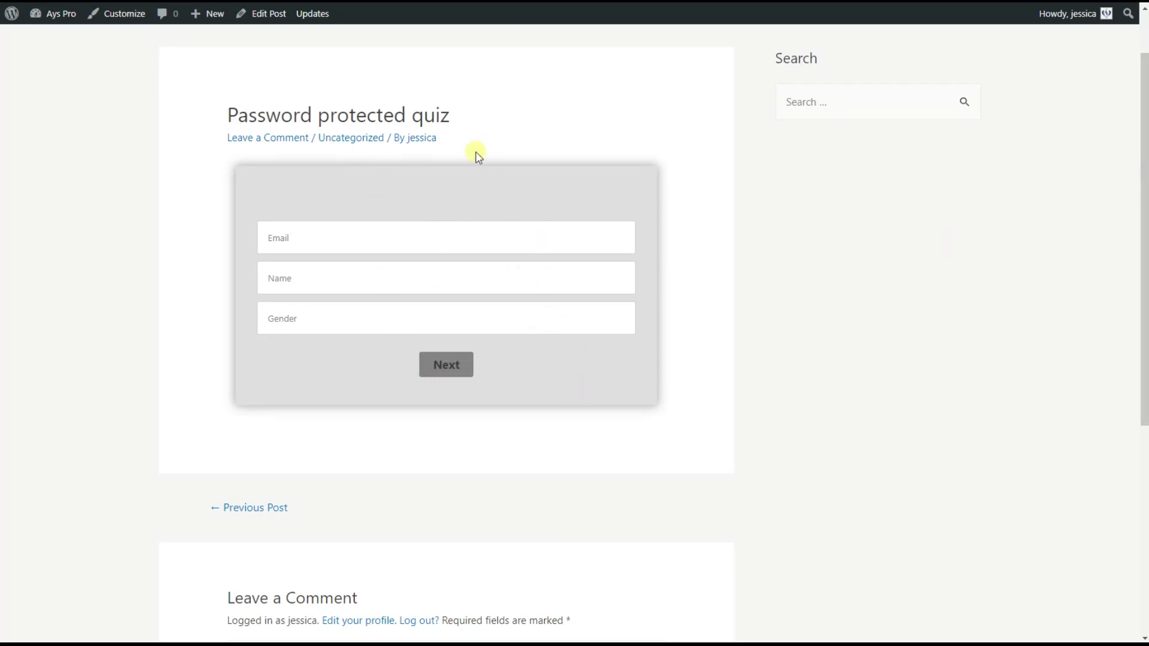
Reload the quiz post and go back to the Quiz Maker edit page
key("F5")
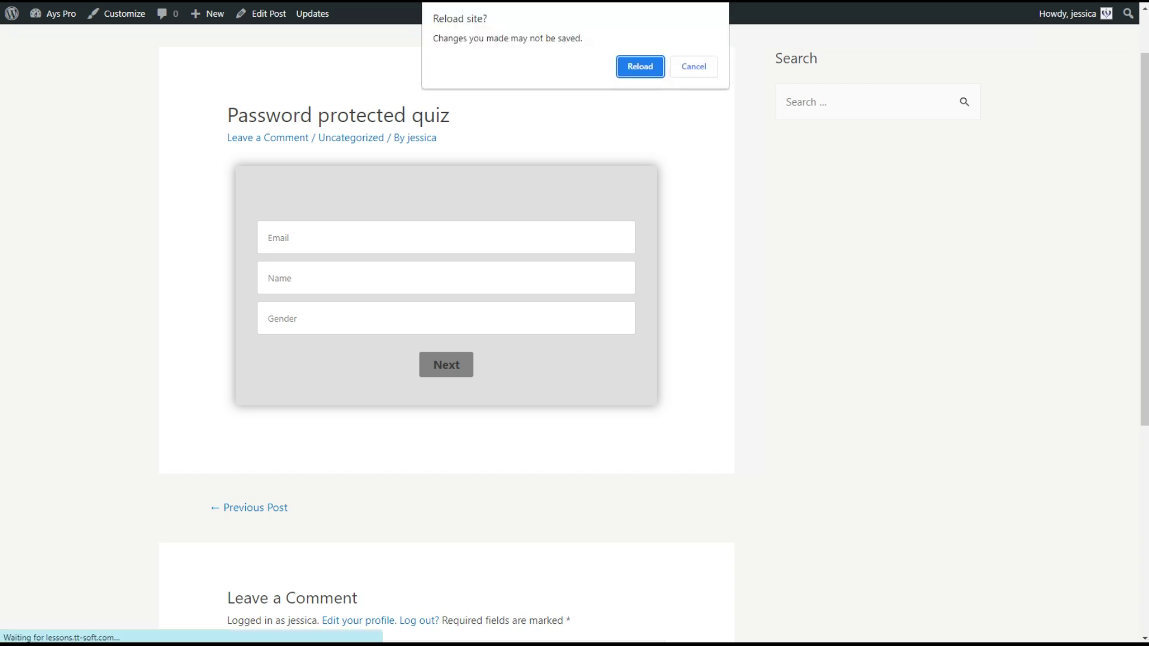
left_click(655, 67)
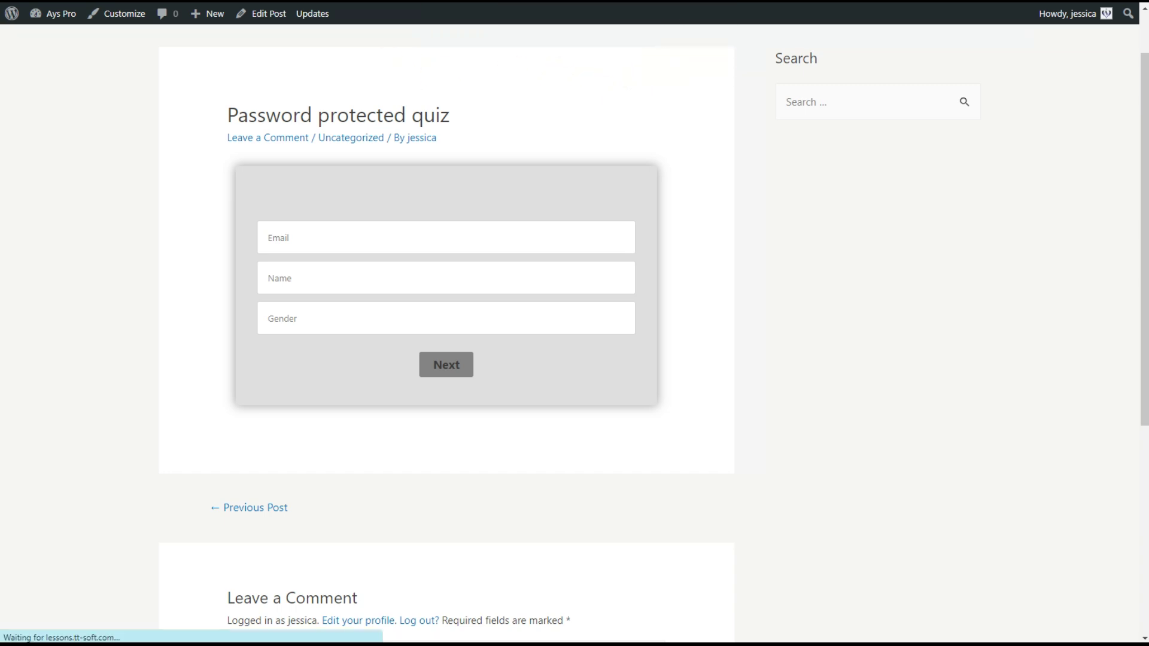
key("ctrl+Tab")
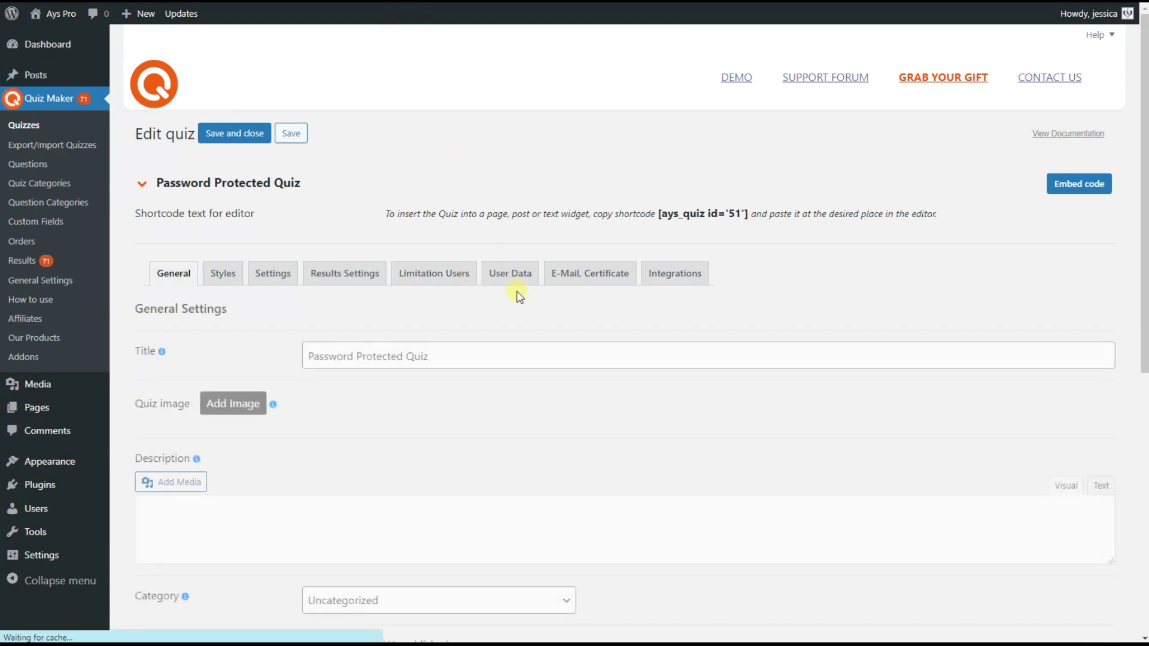
In Limitation Users, copy the next generated password to make it active, then select it
left_click(445, 275)
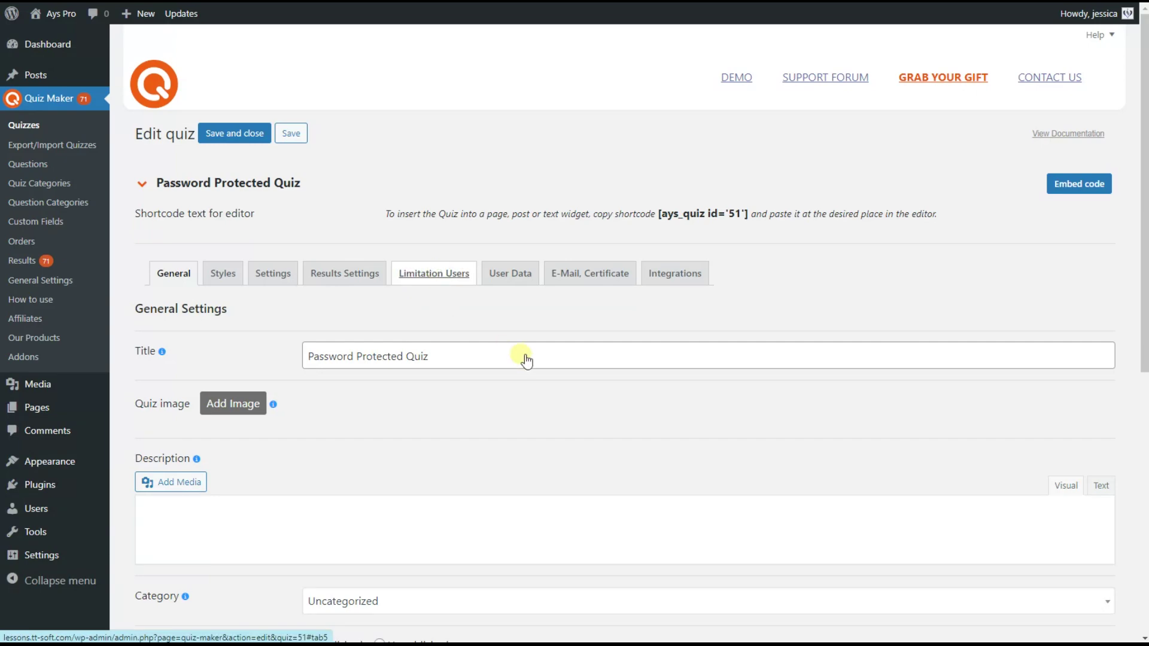
scroll(490, 426, "down", 5)
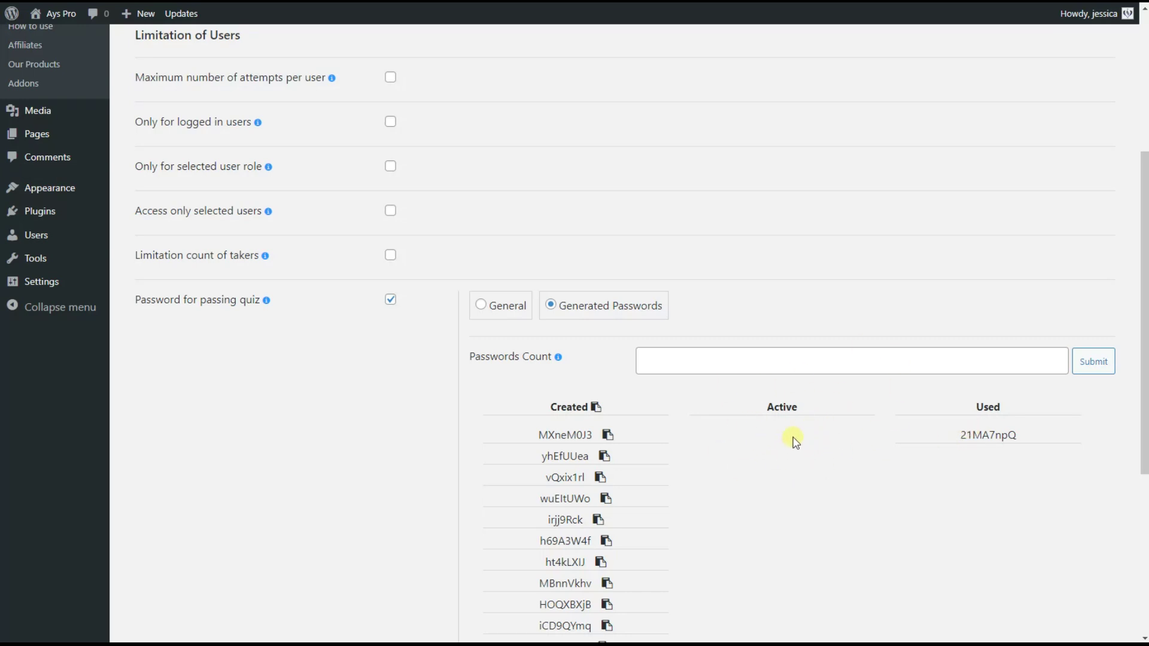
left_click(607, 435)
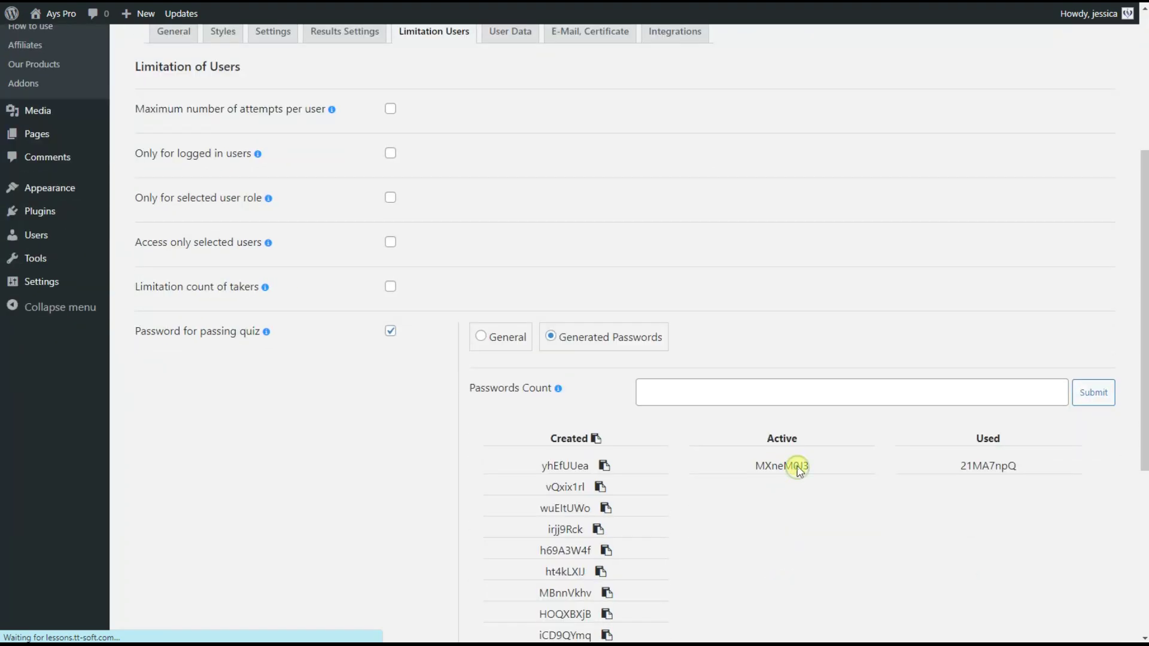
double_click(785, 465)
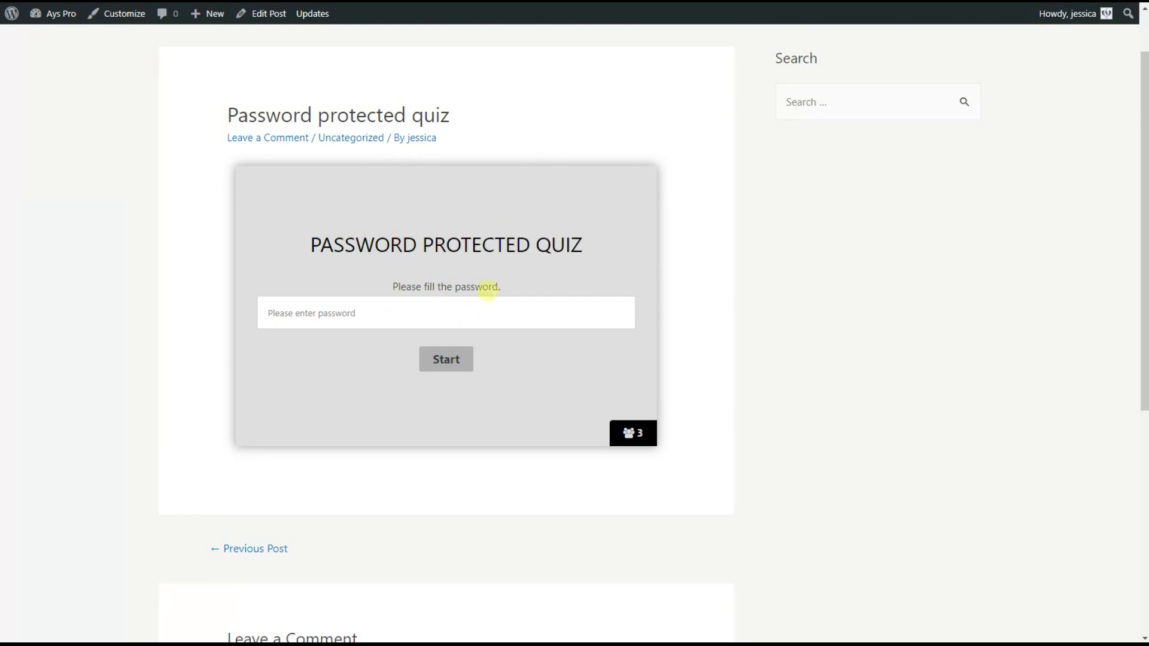
Fill the quiz password from the browser's saved suggestion, start the quiz, then reload the page
left_click(443, 326)
left_click(473, 350)
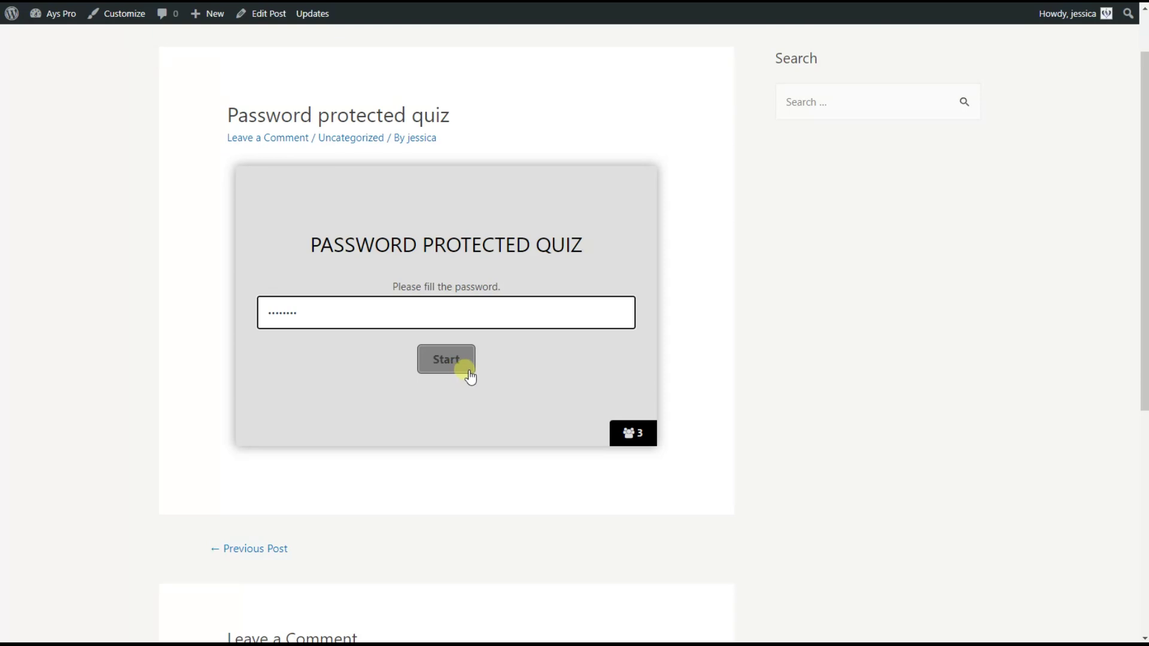
left_click(450, 360)
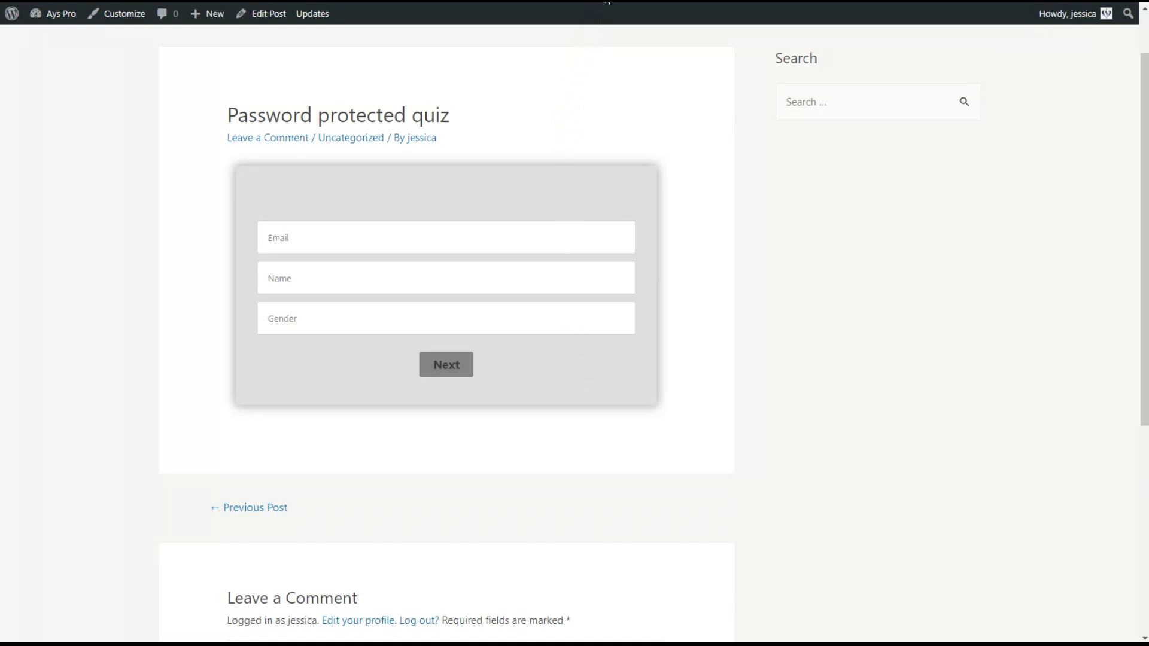
key("F5")
left_click(638, 67)
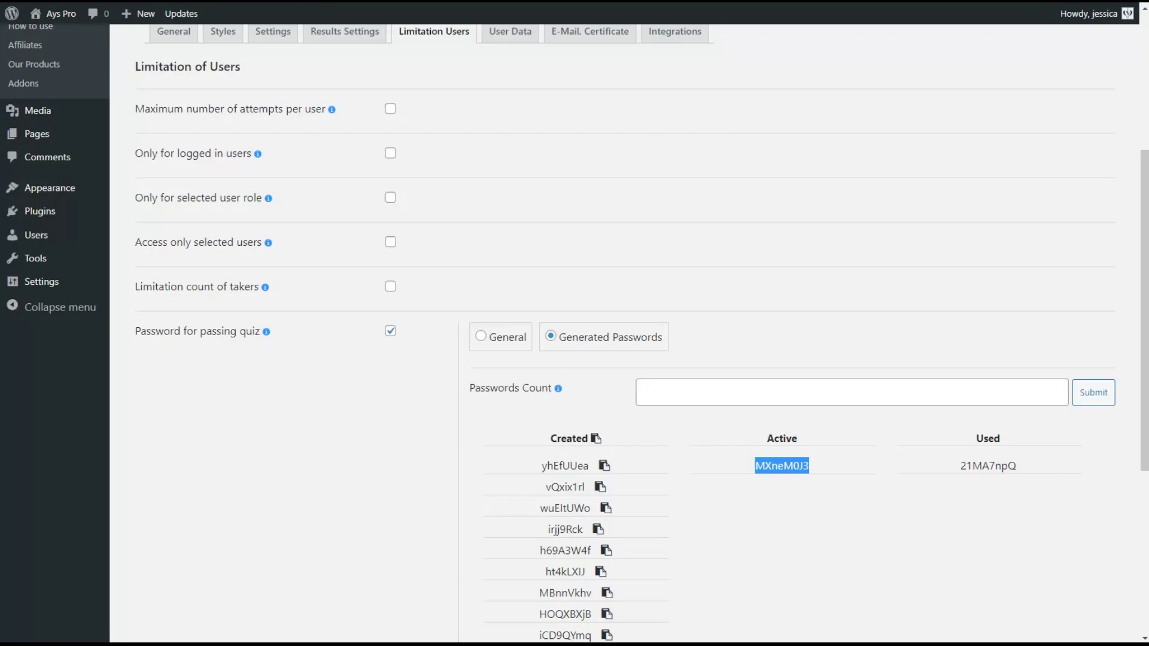
scroll(451, 160, "up", 5)
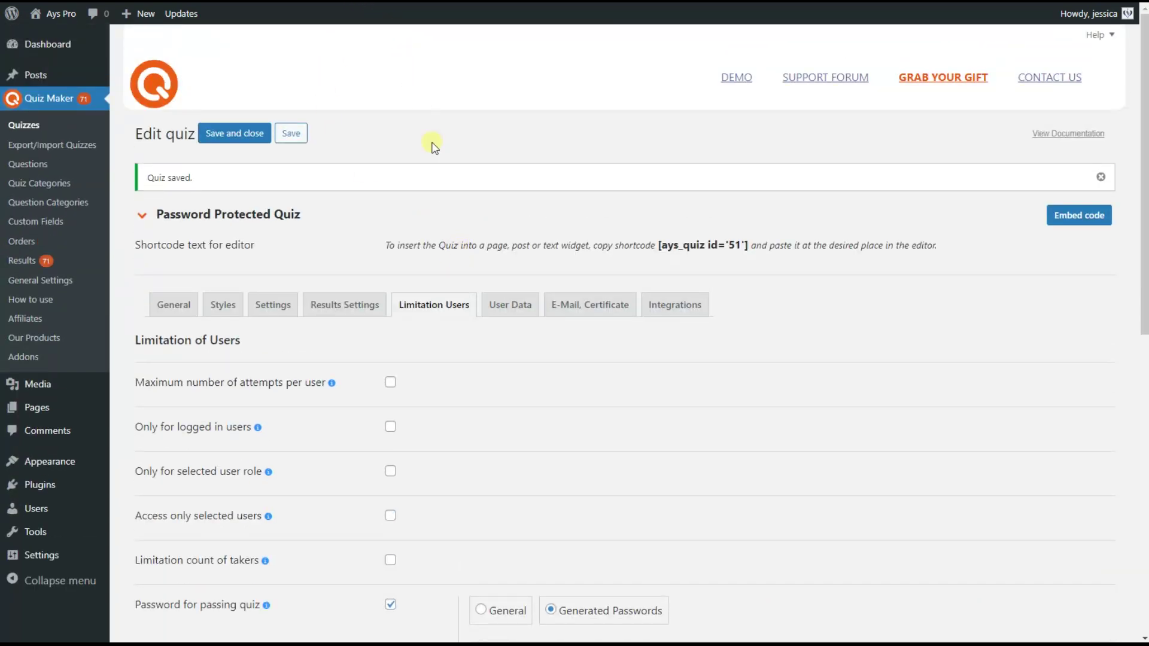
Check the passwords table in Limitation Users, then paste the password and start the quiz
left_click(481, 307)
scroll(480, 359, "down", 5)
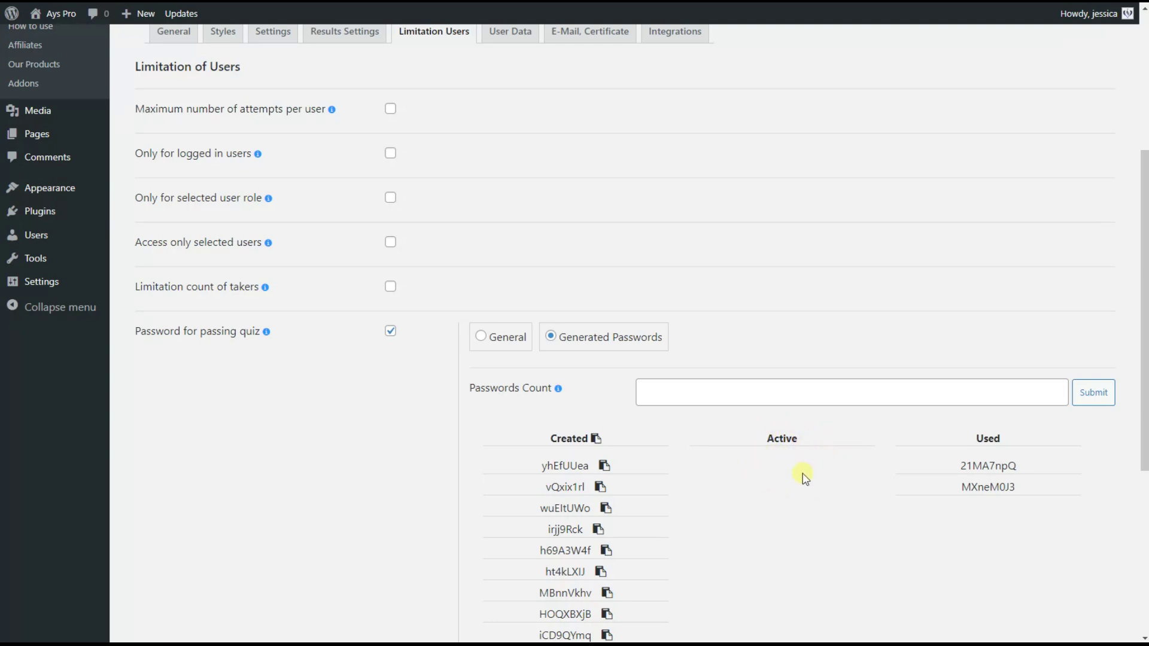
left_click(516, 313)
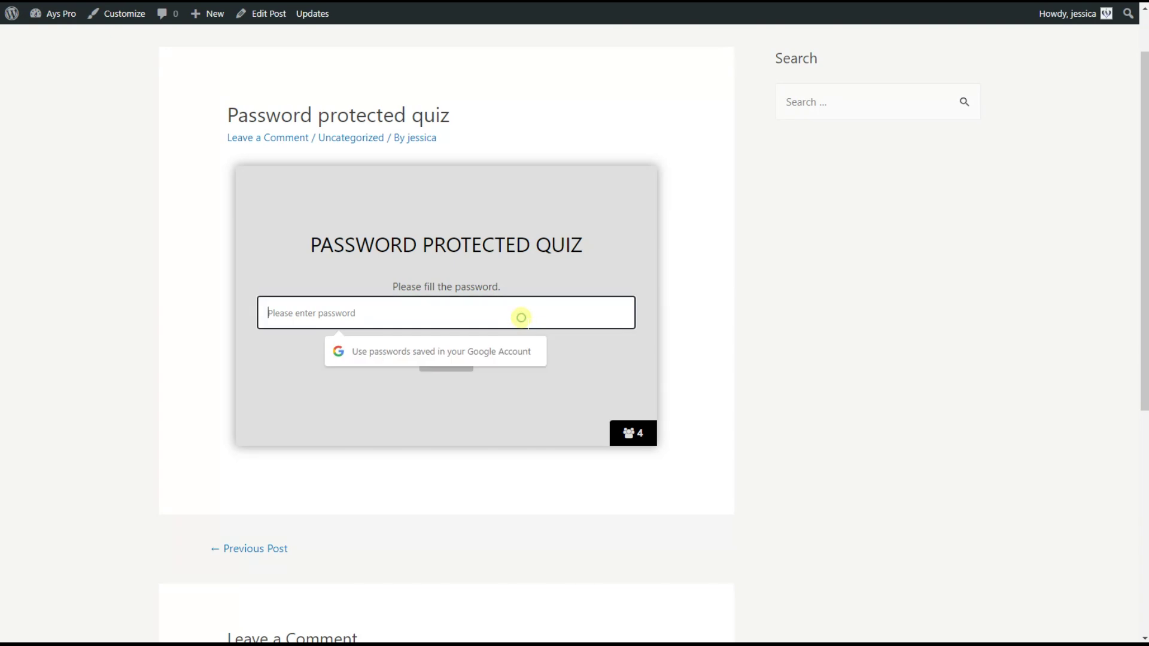
key("ctrl+v")
left_click(448, 358)
Pass the Email/Name/Gender form and answer questions 1–5 (both, question 2, both of, amaze, add)
left_click(453, 366)
left_click(464, 321)
left_click(431, 357)
left_click(449, 321)
left_click(450, 322)
left_click(455, 348)
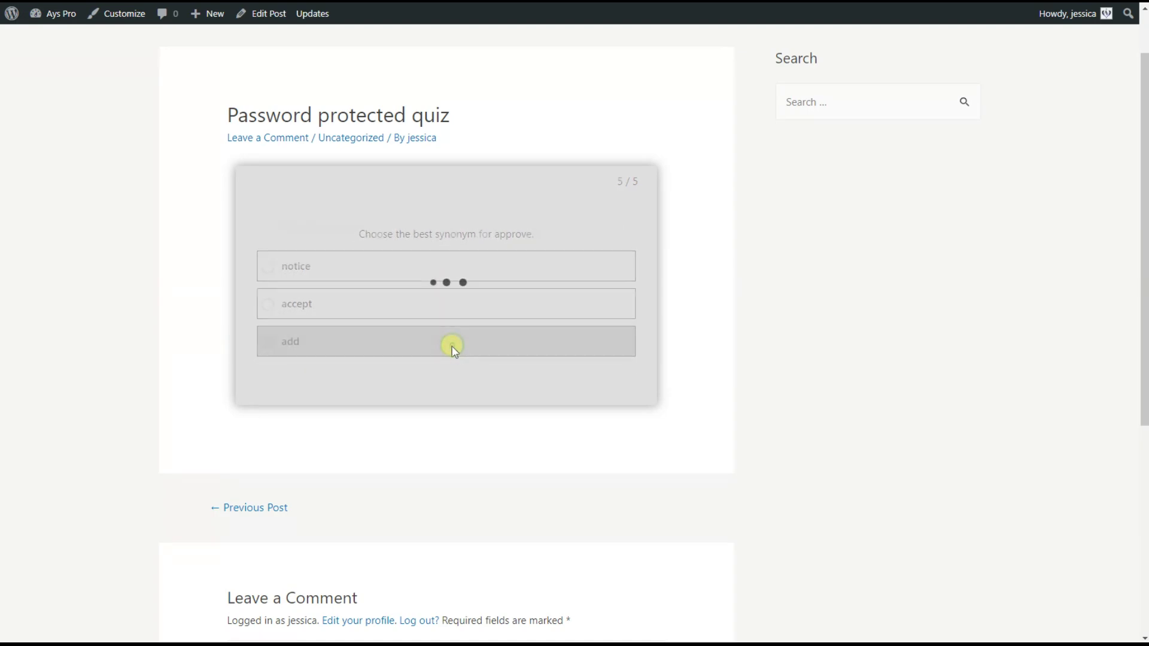